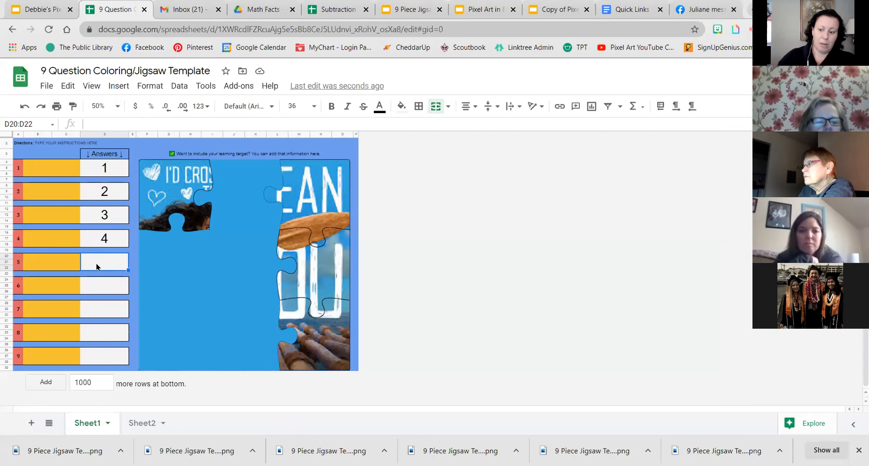
# - Enter the answers 5, 6, 7, 8 and 9 in the Answers cells for questions 5 to 9
pyautogui.write('5')
pyautogui.press('Return')
pyautogui.write('6')
pyautogui.click(96, 265)
pyautogui.write('7')
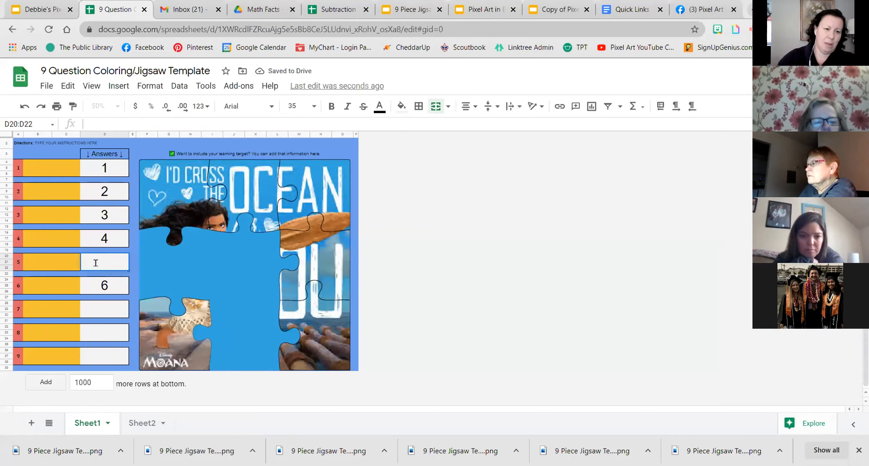
pyautogui.click(106, 311)
pyautogui.write('7')
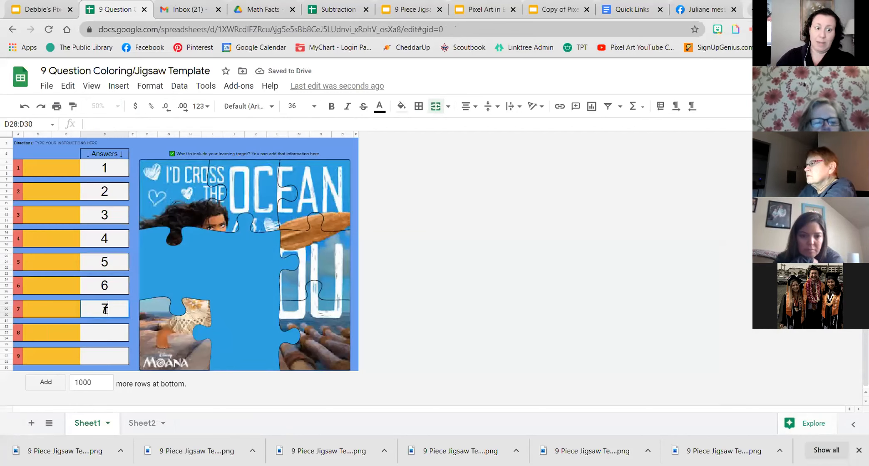
pyautogui.click(105, 330)
pyautogui.write('8')
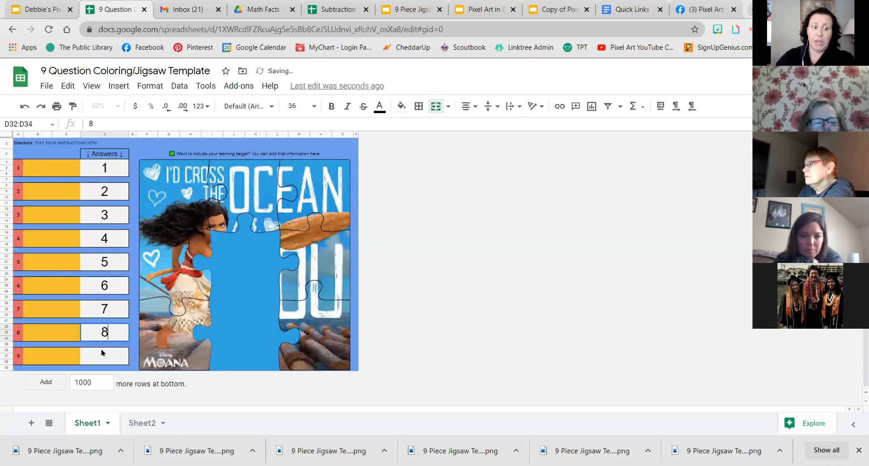
pyautogui.click(105, 354)
pyautogui.write('9')
pyautogui.press('Return')
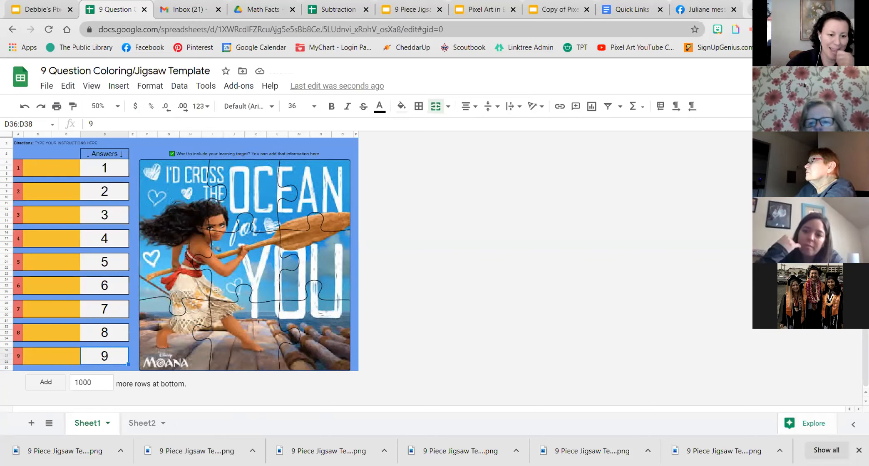
# - Open Sheet2 and change the text colour of the entire sheet to white
pyautogui.click(145, 424)
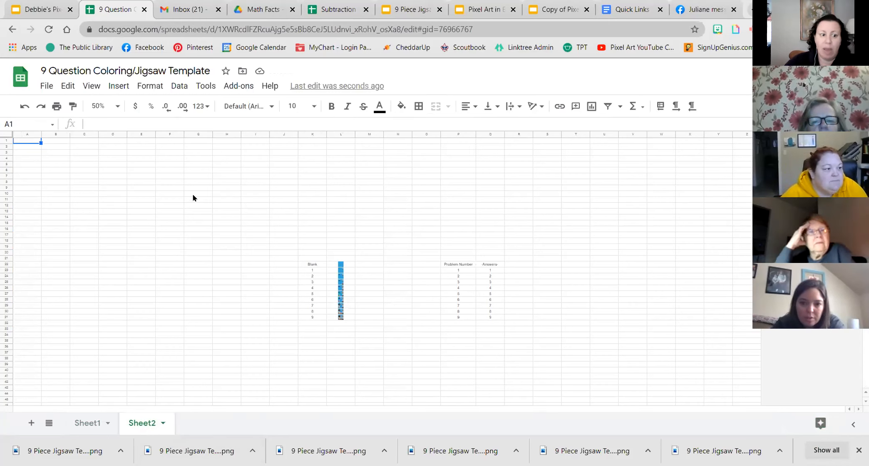
pyautogui.click(6, 135)
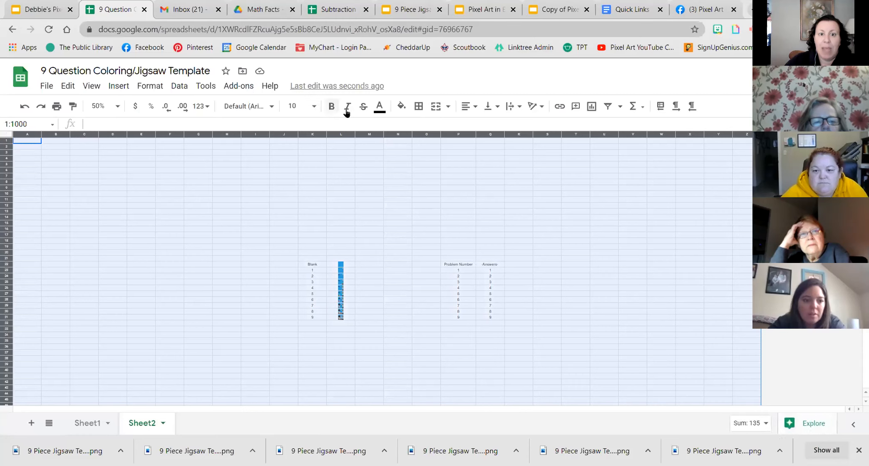
pyautogui.click(379, 106)
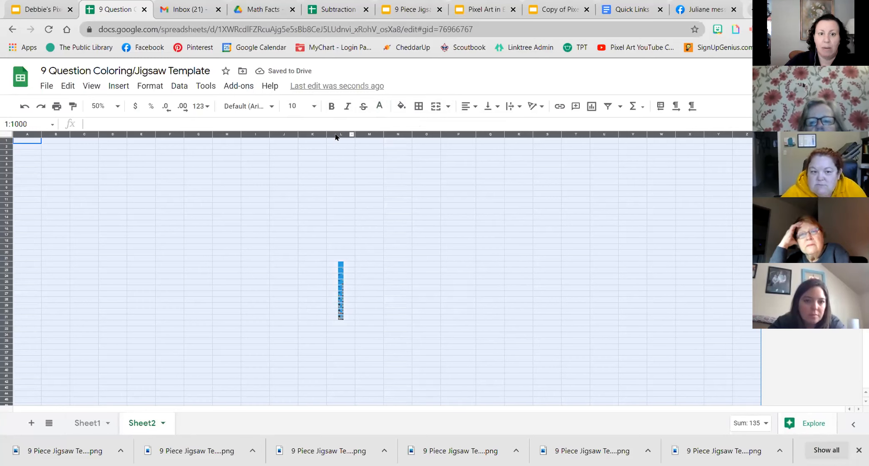
# - Hide column L with the puzzle pictures and unhide it again
pyautogui.click(338, 134)
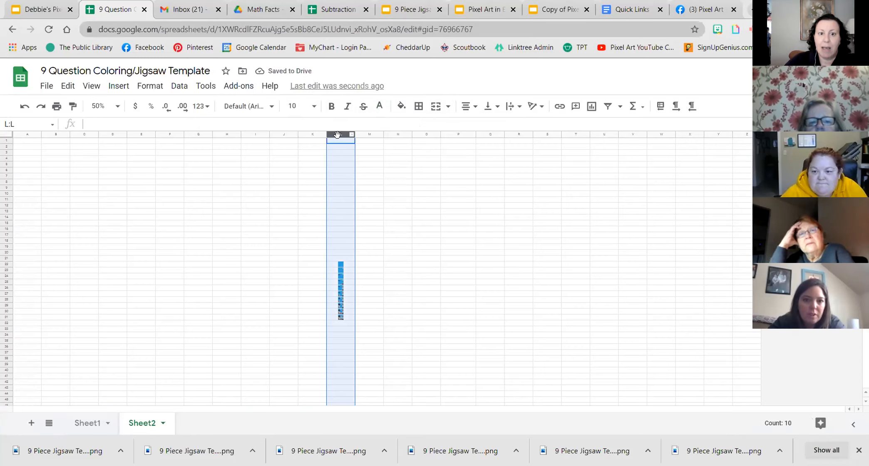
pyautogui.rightClick(338, 134)
pyautogui.click(385, 256)
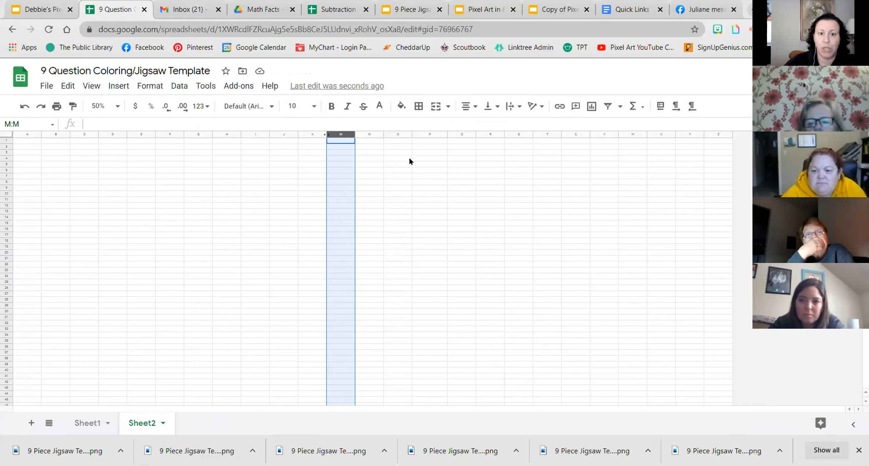
pyautogui.keyDown('shift'); pyautogui.click(316, 132); pyautogui.keyUp('shift')
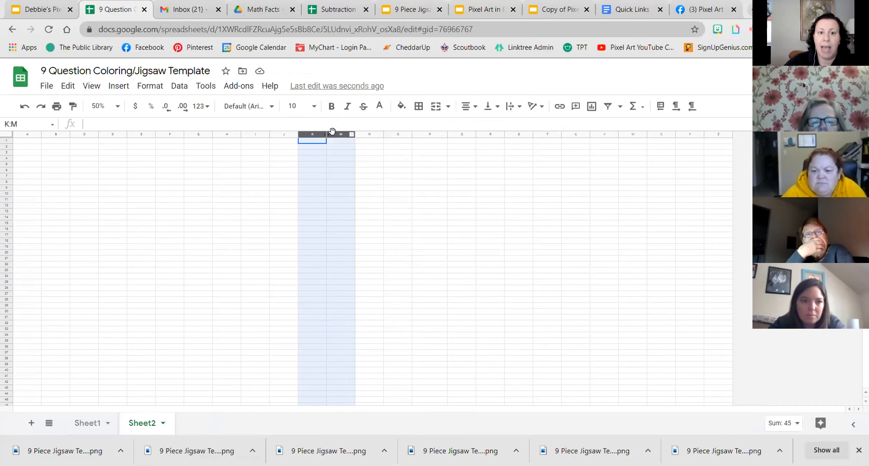
pyautogui.rightClick(338, 134)
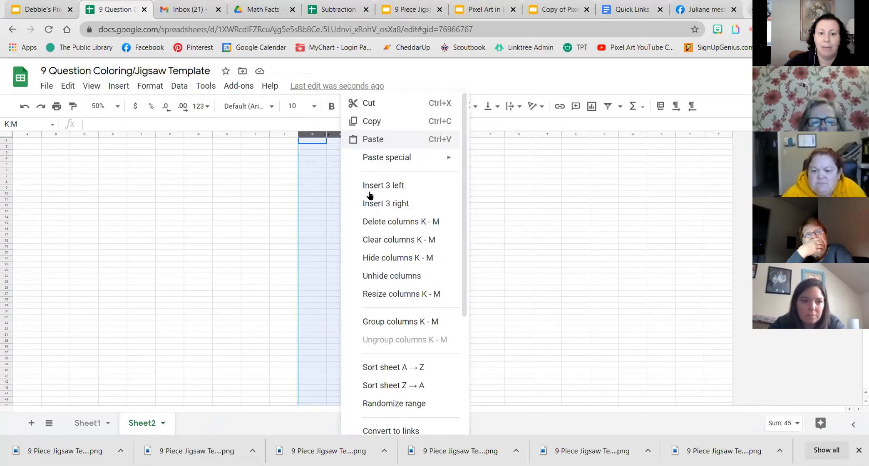
pyautogui.click(383, 276)
# - Change the text colour of the whole of Sheet2 to black
pyautogui.click(8, 135)
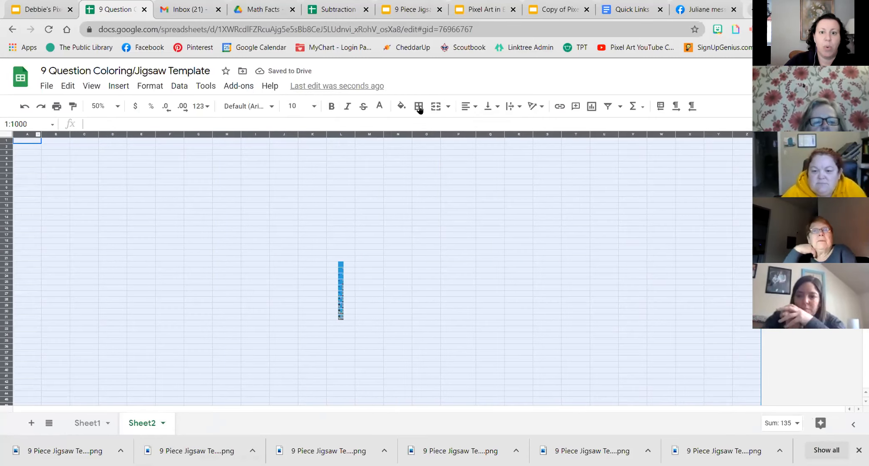
pyautogui.click(379, 106)
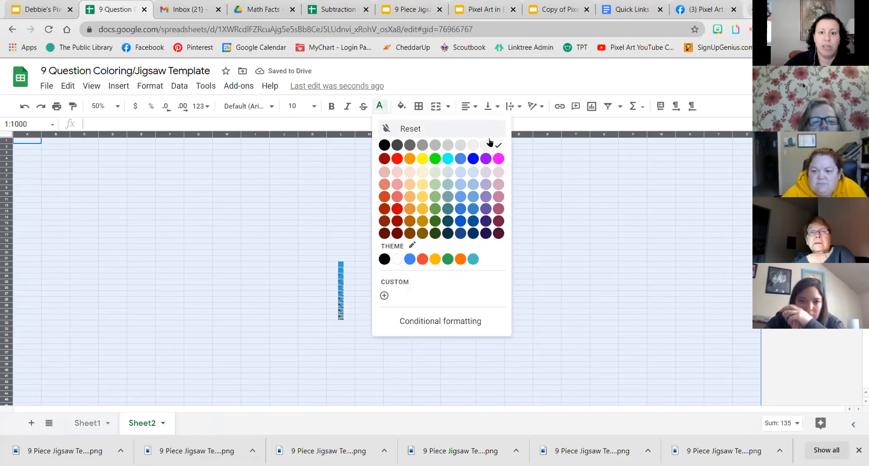
pyautogui.click(384, 145)
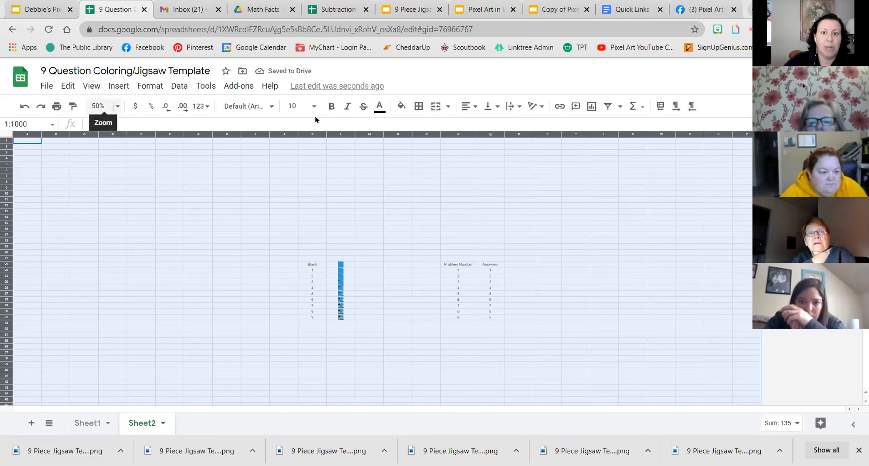
# - Replace the picture in cell L22 beside Blank with the in-cell image 9 Piece Jigsaw Template (10).png from the Downloads folder
pyautogui.click(117, 106)
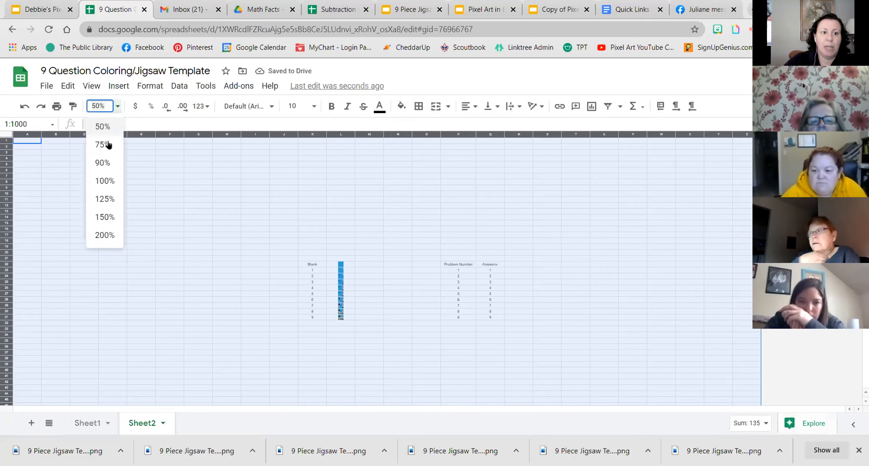
pyautogui.click(111, 181)
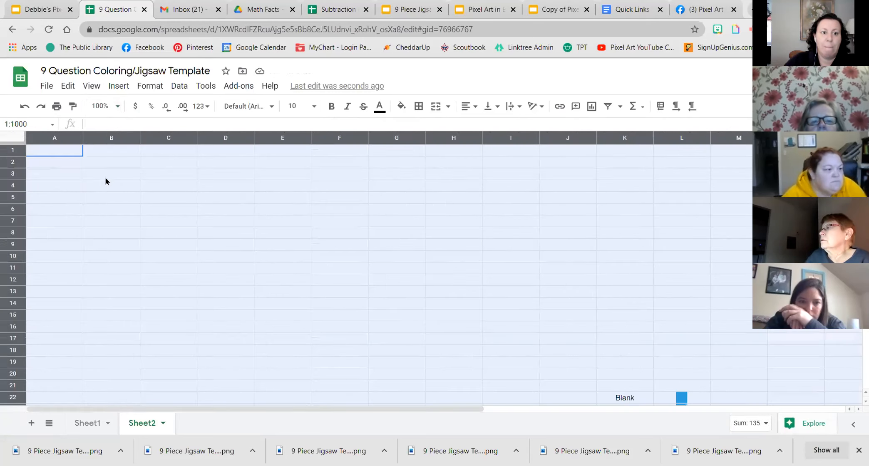
pyautogui.scroll(-3, 403, 394)
pyautogui.moveTo(364, 409); pyautogui.dragTo(522, 415)
pyautogui.scroll(-1, 479, 340)
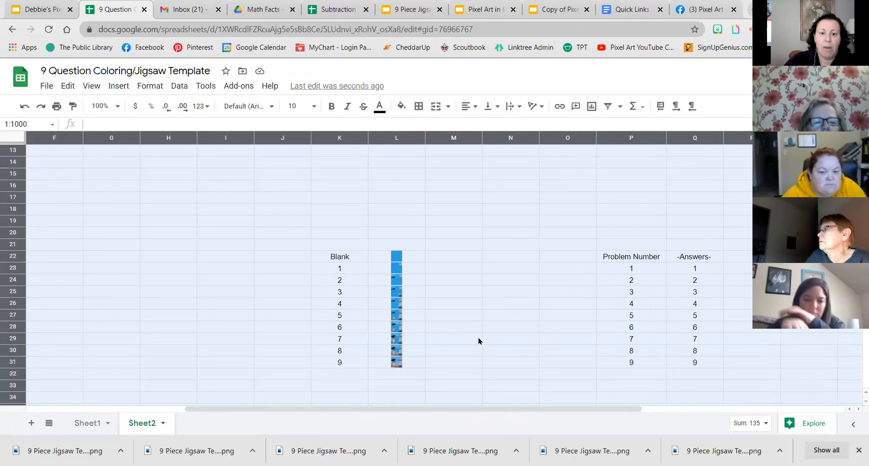
pyautogui.click(404, 258)
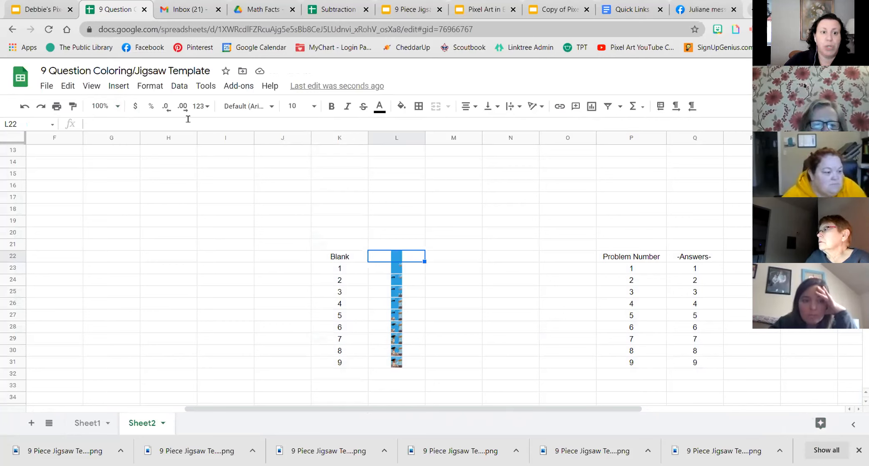
pyautogui.click(117, 86)
pyautogui.moveTo(217, 262)
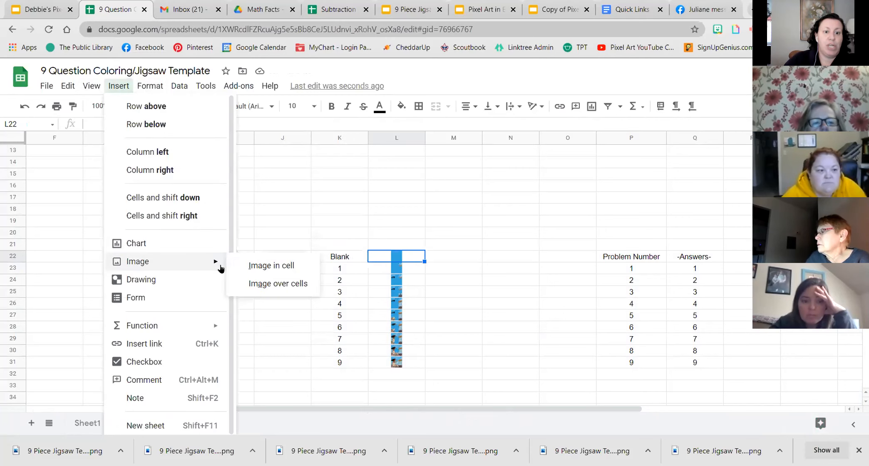
pyautogui.click(270, 265)
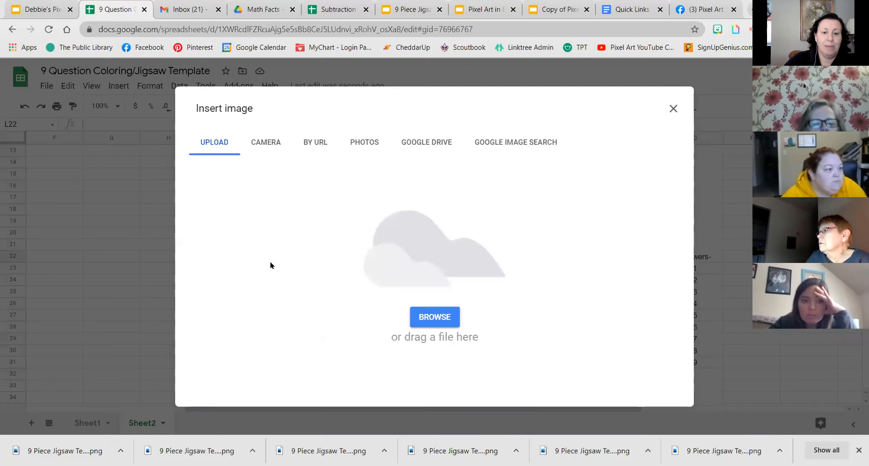
pyautogui.click(439, 319)
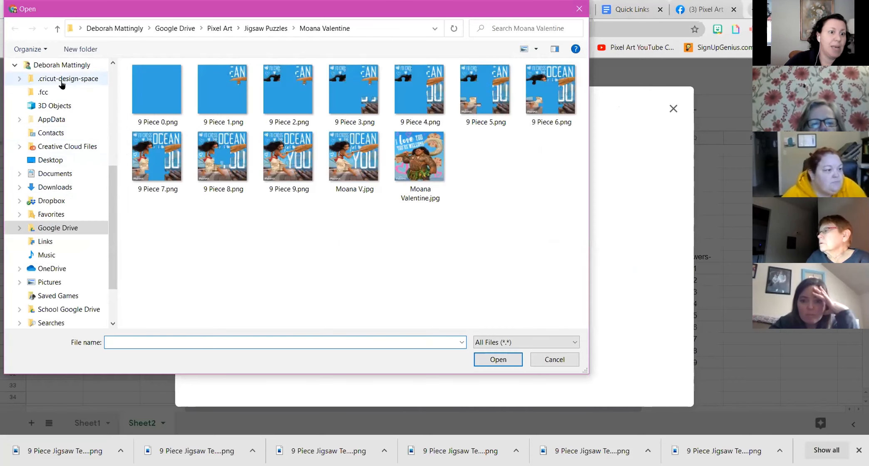
pyautogui.scroll(5, 58, 98)
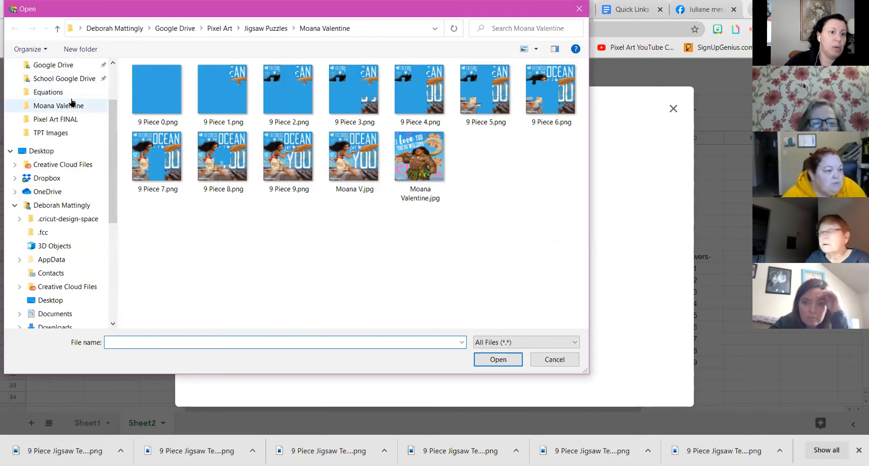
pyautogui.click(65, 96)
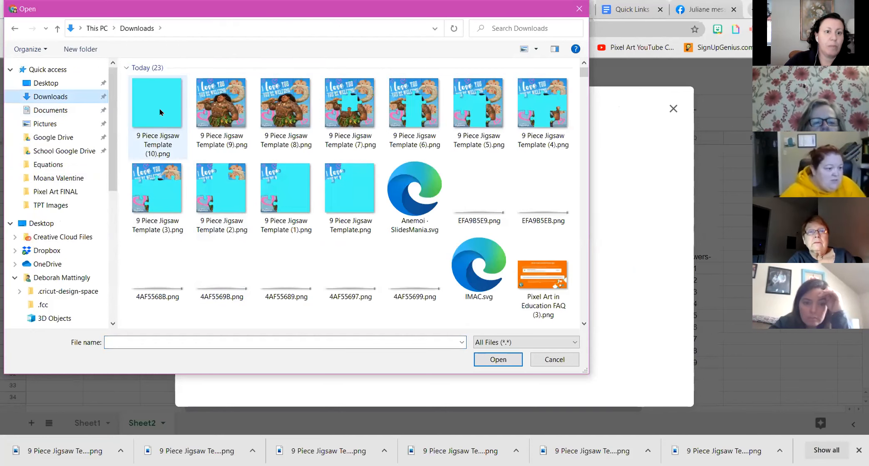
pyautogui.click(160, 112)
pyautogui.click(499, 360)
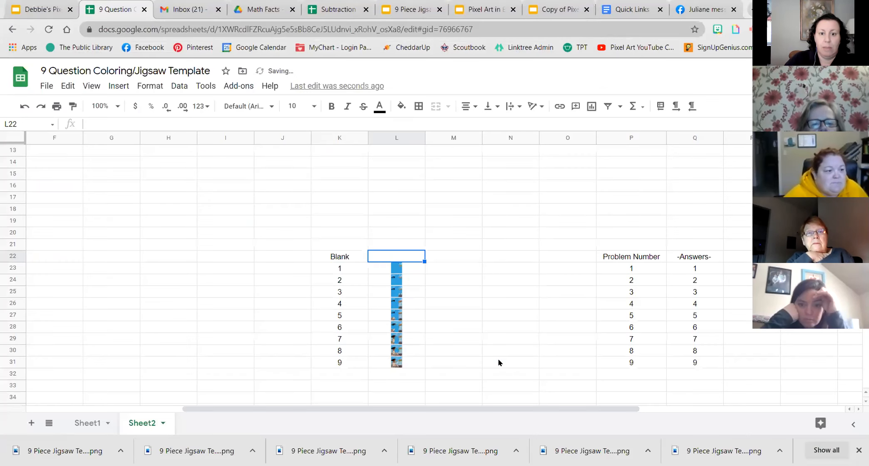
# - Replace the picture in cell L23 with the in-cell image 9 Piece Jigsaw Template.png from Downloads
pyautogui.click(405, 268)
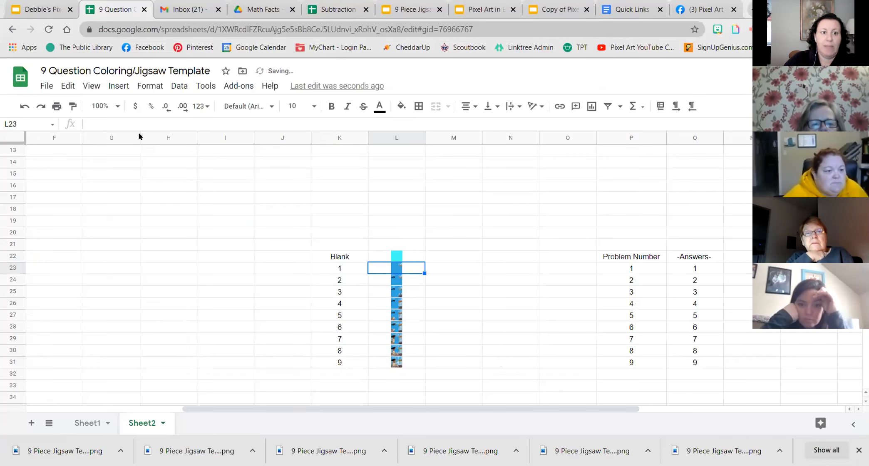
pyautogui.click(114, 86)
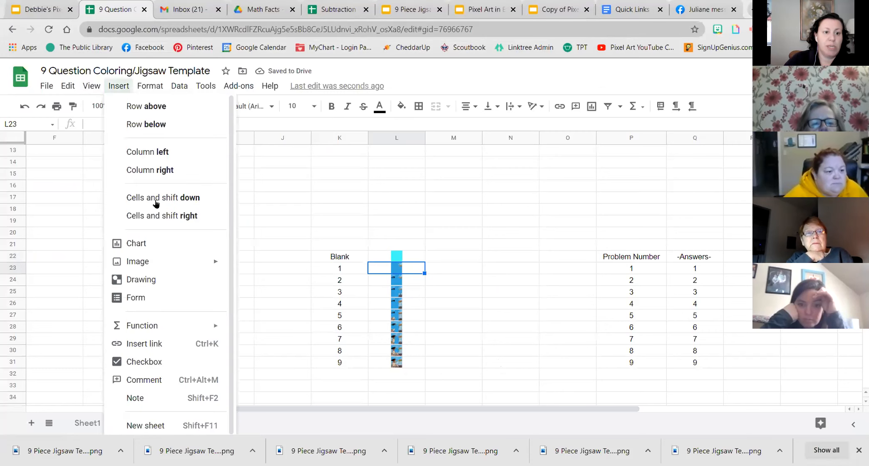
pyautogui.moveTo(143, 261)
pyautogui.click(277, 266)
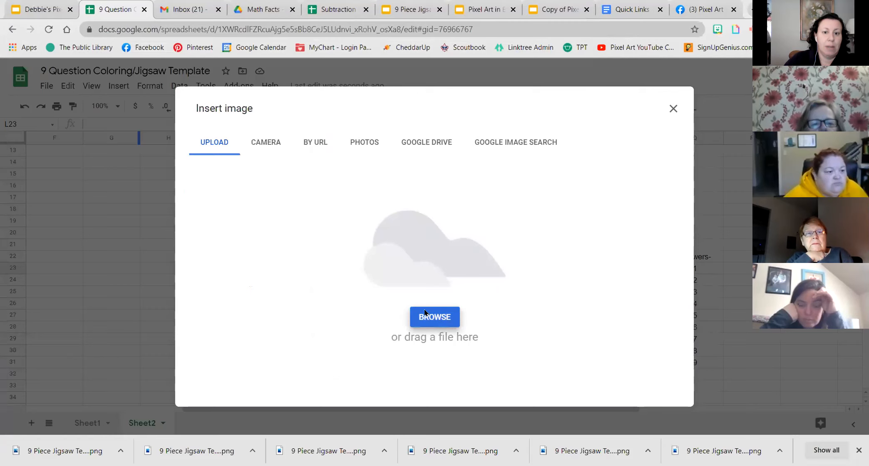
pyautogui.click(424, 313)
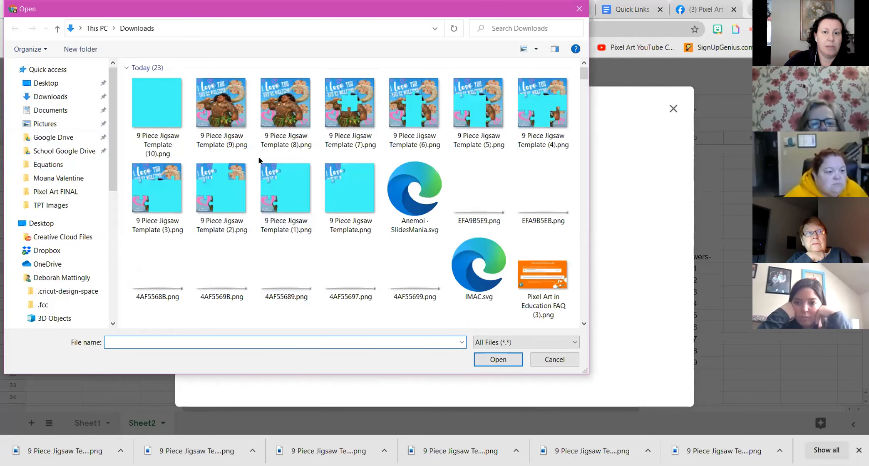
pyautogui.click(351, 186)
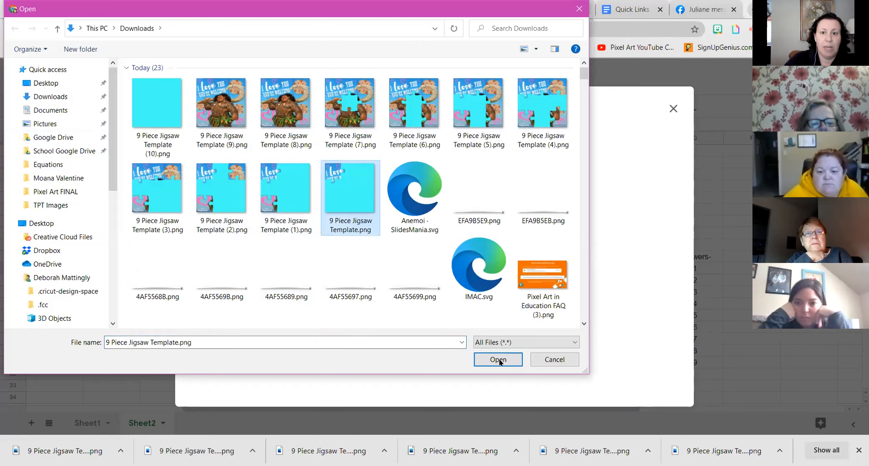
pyautogui.press('Return')
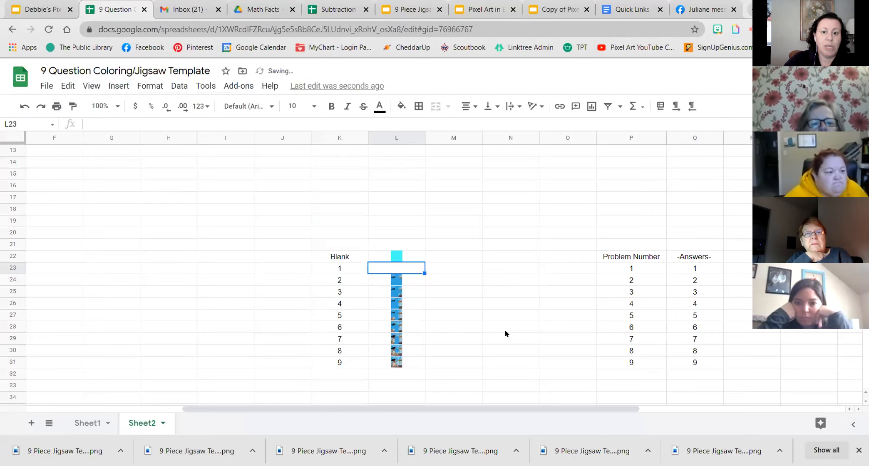
# - Replace the picture in cell L24 with the in-cell image 9 Piece Jigsaw Template (1).png from the Downloads folder
pyautogui.click(411, 280)
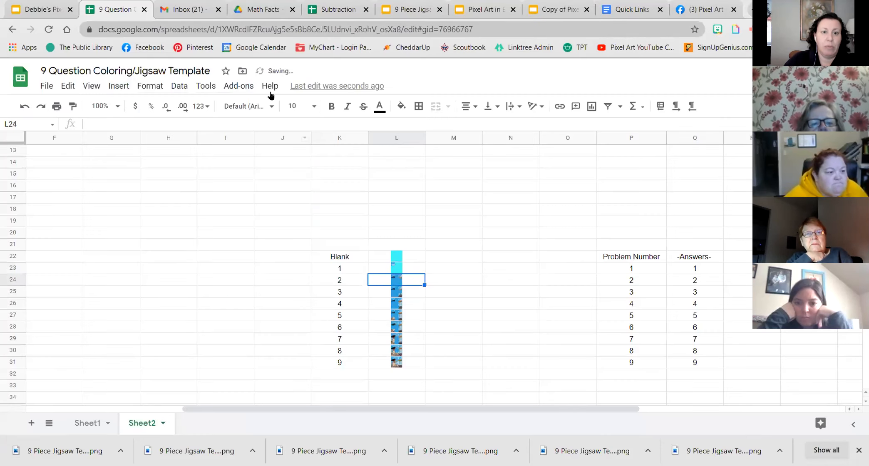
pyautogui.click(119, 86)
pyautogui.moveTo(217, 261)
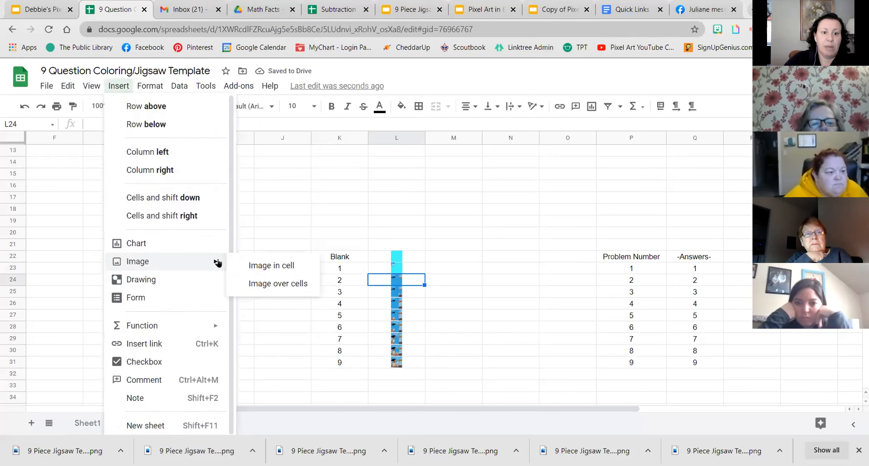
pyautogui.click(269, 265)
pyautogui.click(433, 317)
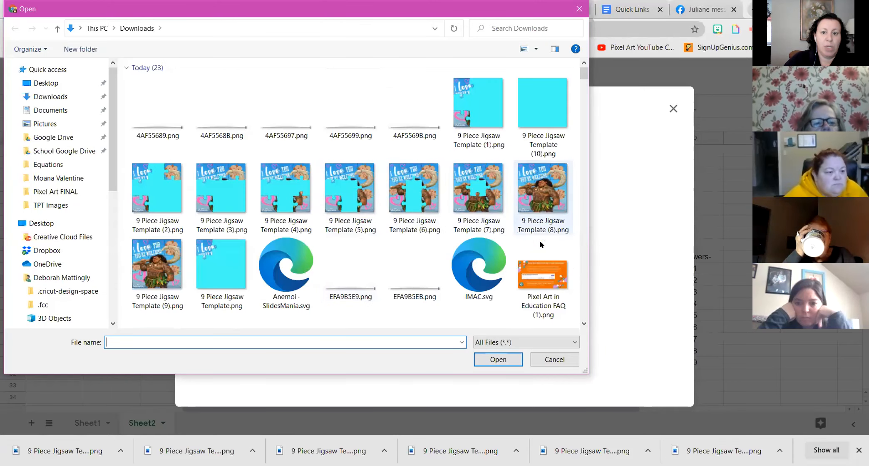
pyautogui.click(413, 189)
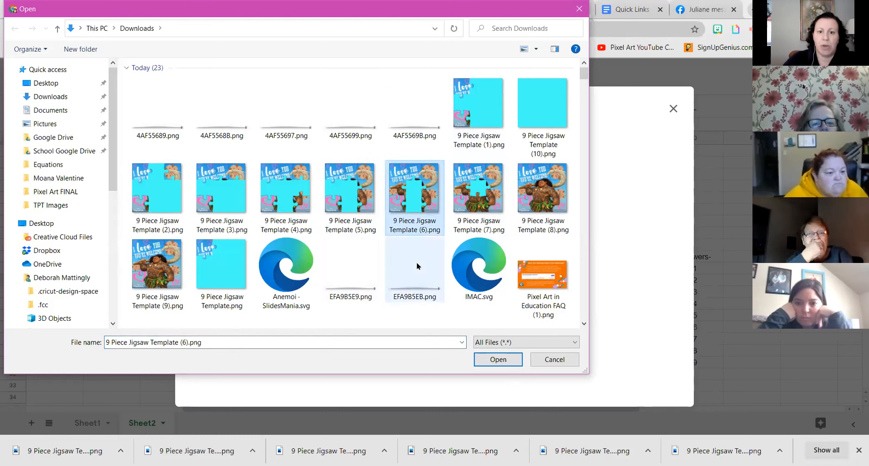
pyautogui.click(480, 107)
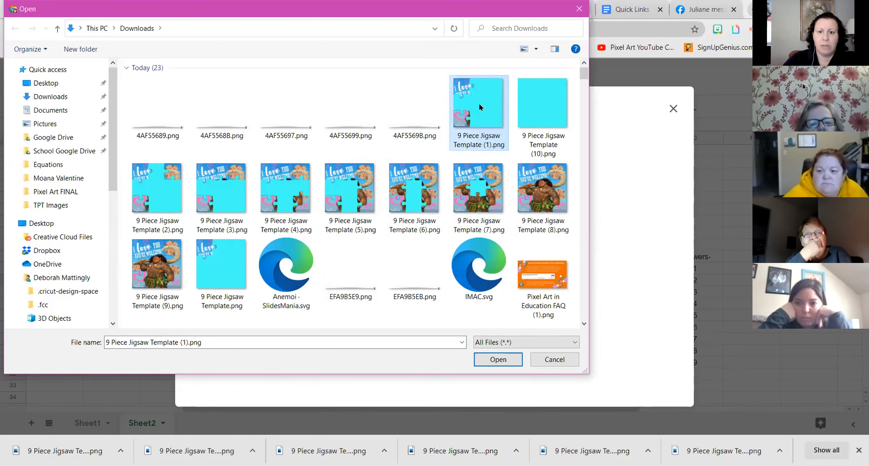
pyautogui.click(496, 360)
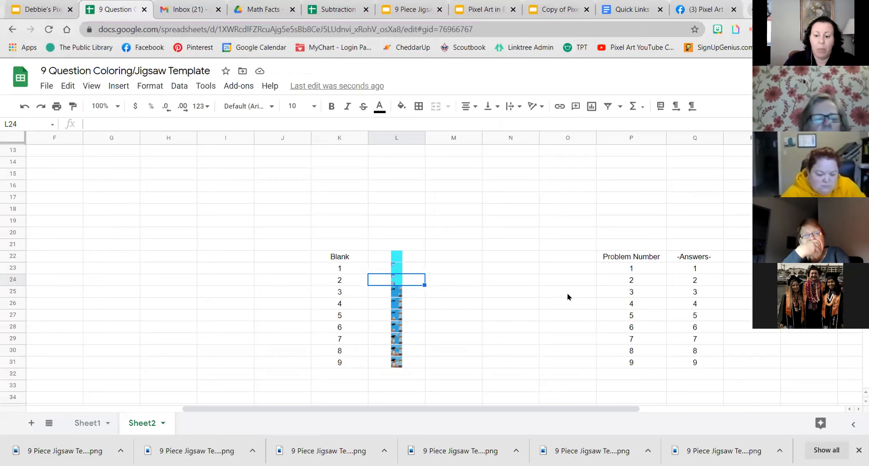
# - Place the spreadsheet beside the Downloads folder window and replace the picture in L25 with the in-cell image 9 Piece Jigsaw Template (2).png
pyautogui.press('super+Left')
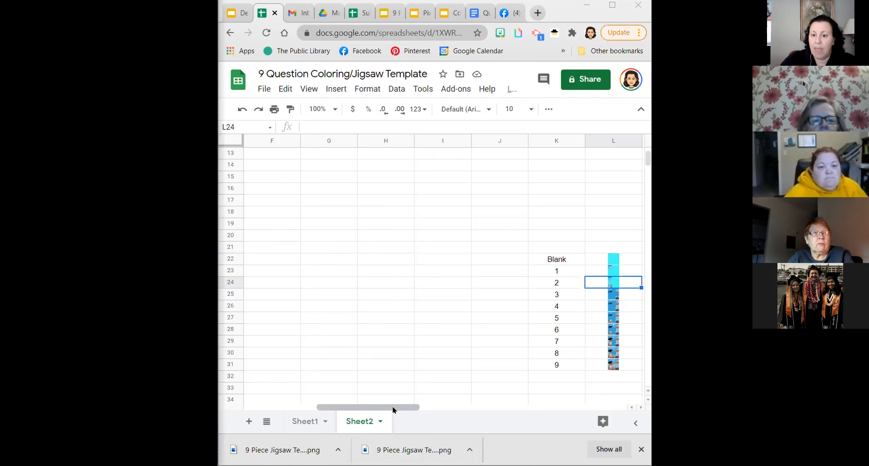
pyautogui.moveTo(390, 407); pyautogui.dragTo(451, 408)
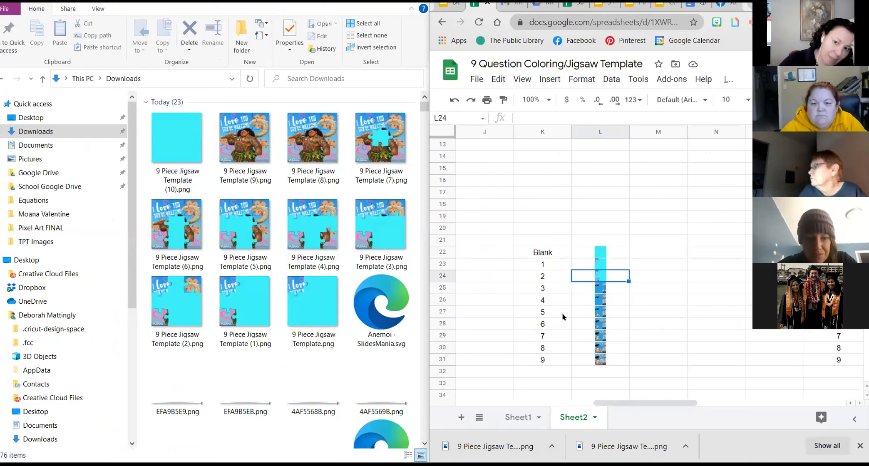
pyautogui.click(609, 290)
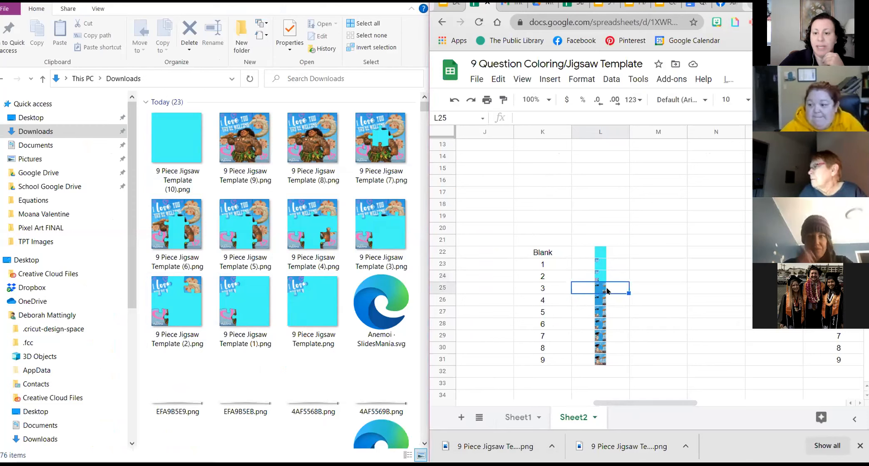
pyautogui.click(549, 80)
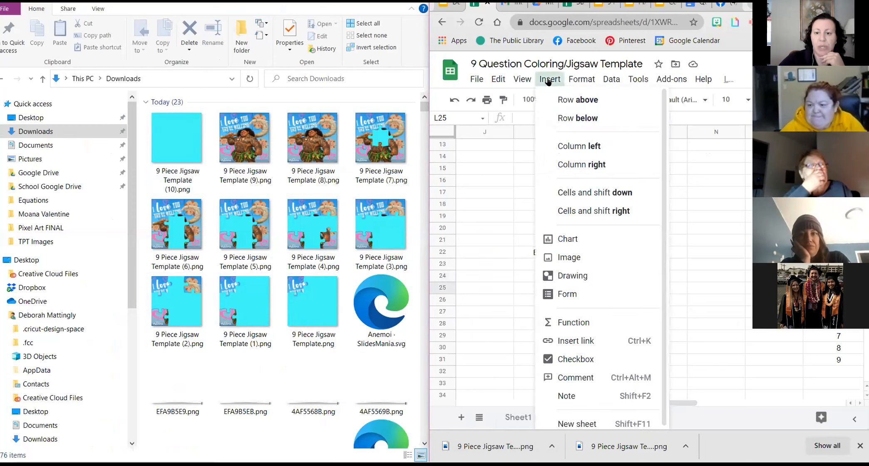
pyautogui.moveTo(572, 256)
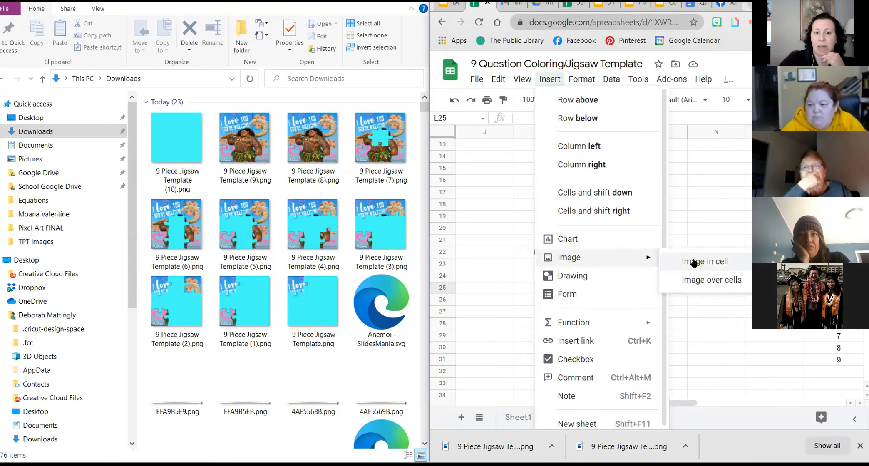
pyautogui.click(692, 261)
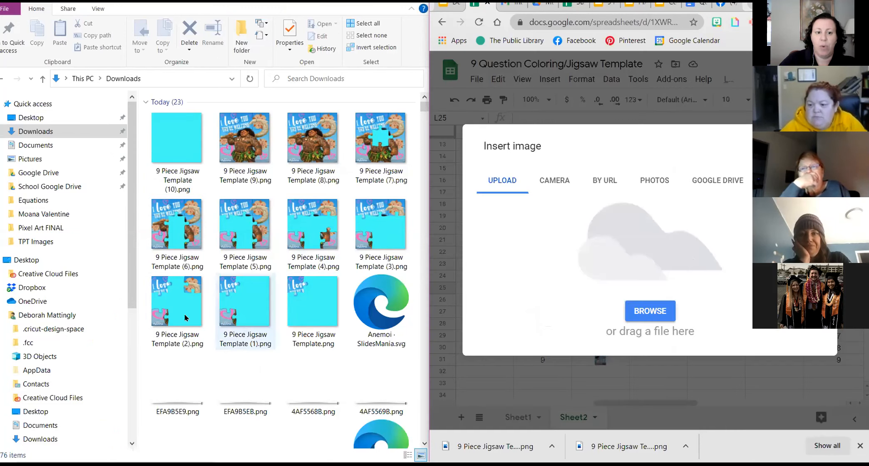
pyautogui.moveTo(174, 303); pyautogui.dragTo(634, 275)
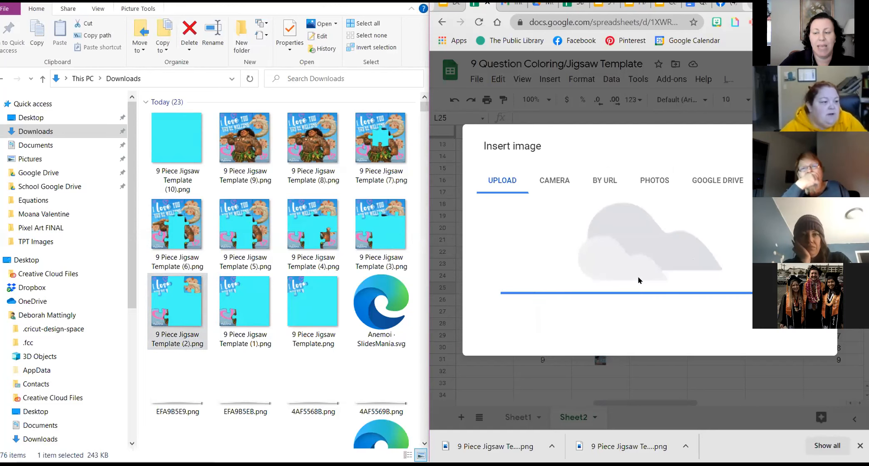
# - Replace the picture in cell L26 with the in-cell image 9 Piece Jigsaw Template (3).png from the Downloads folder window
pyautogui.click(612, 301)
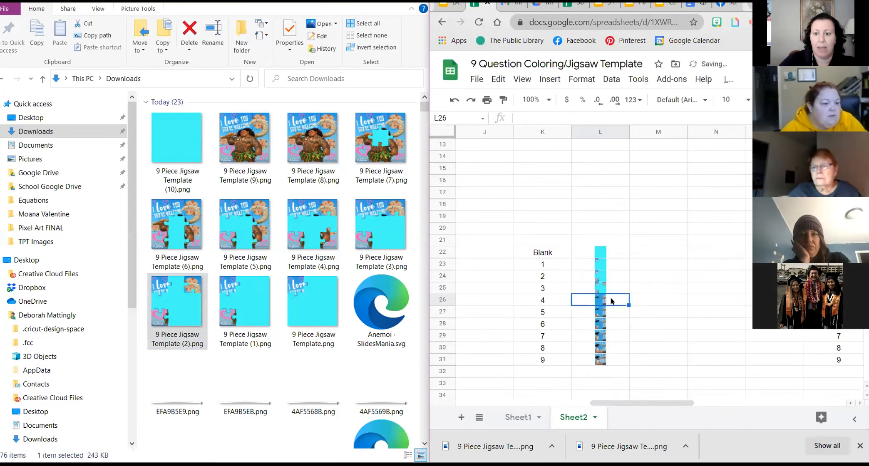
pyautogui.click(545, 79)
pyautogui.moveTo(651, 259)
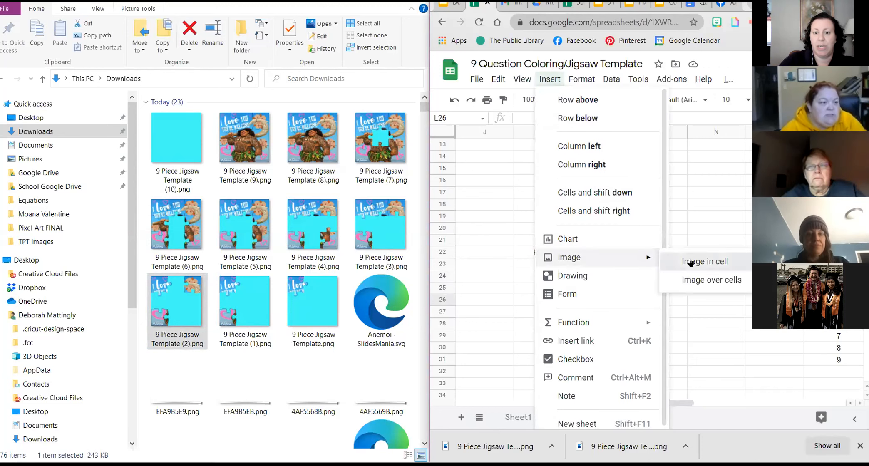
pyautogui.click(692, 261)
pyautogui.moveTo(380, 231); pyautogui.dragTo(665, 275)
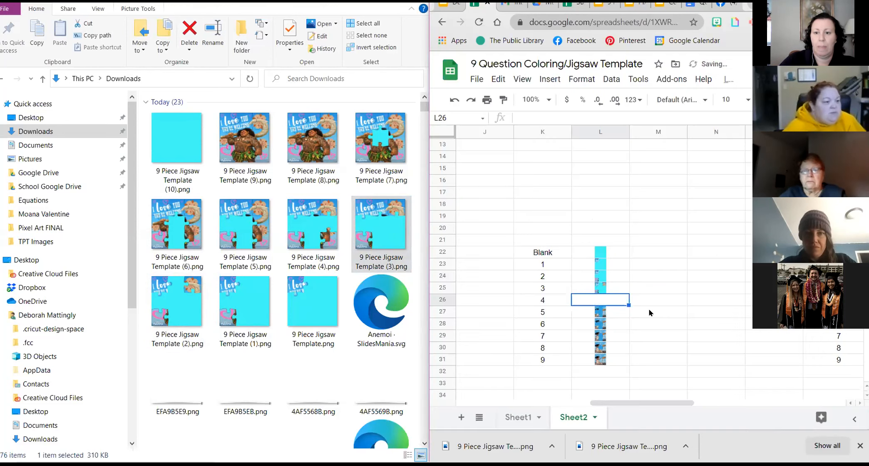
# - Enlarge the spreadsheet window and switch to the pixel art presentation to look at its Jigsaw Puzzle Reveal Templates slide
pyautogui.click(613, 312)
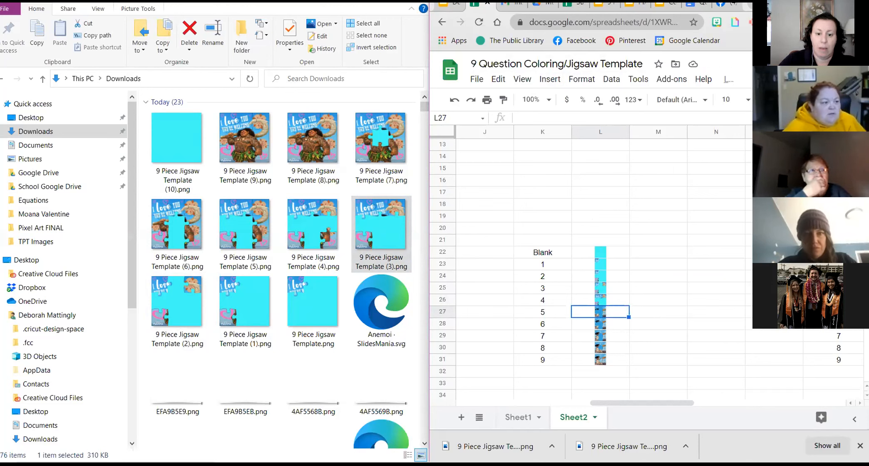
pyautogui.moveTo(379, 465)
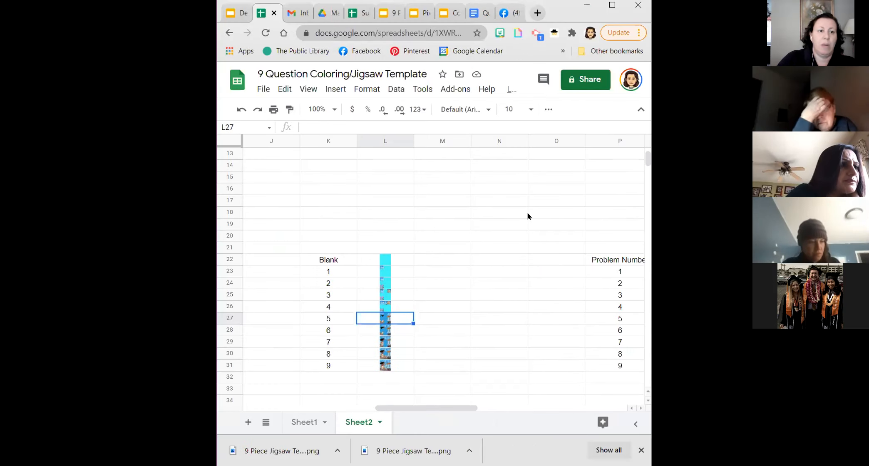
pyautogui.click(612, 5)
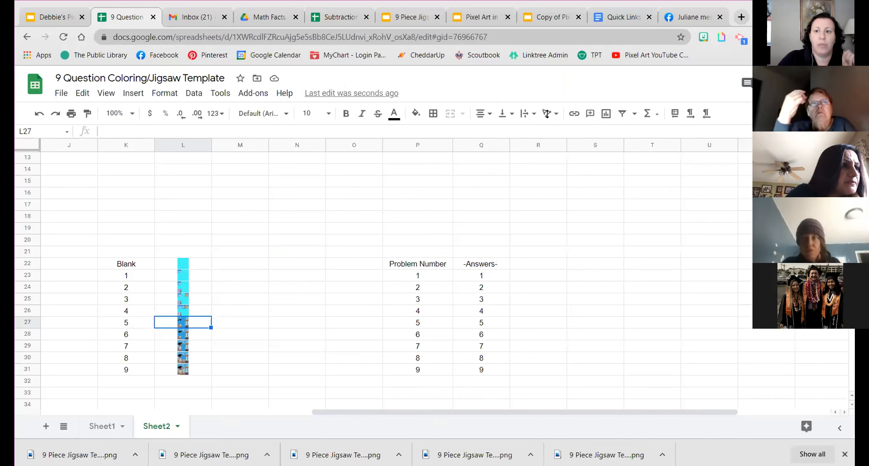
pyautogui.click(52, 19)
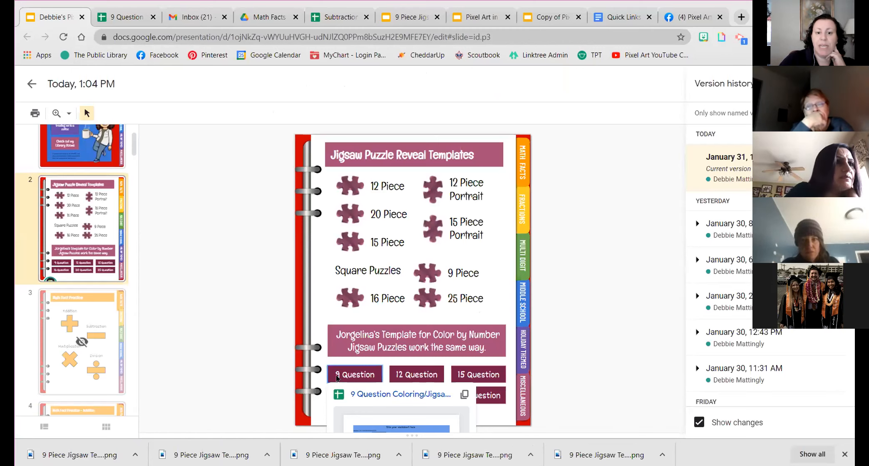
pyautogui.scroll(-1, 336, 375)
pyautogui.click(85, 221)
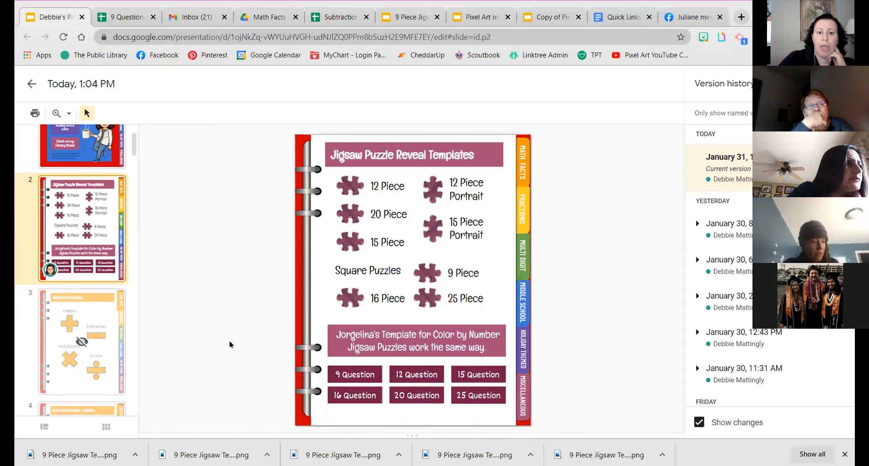
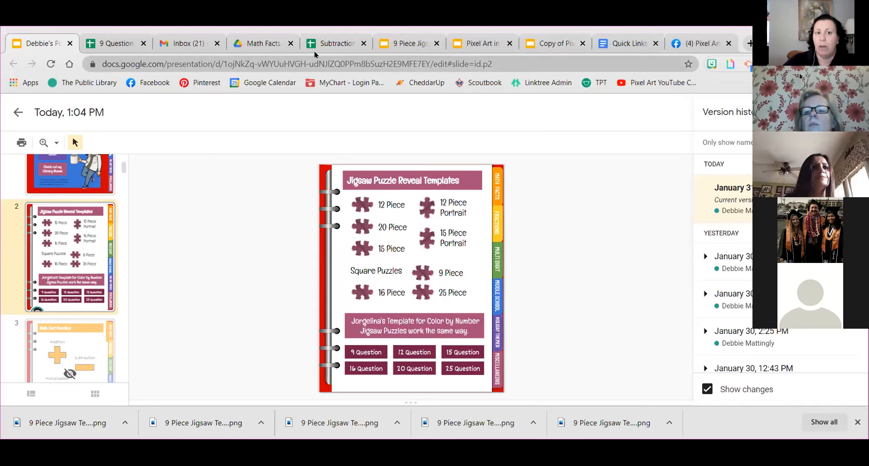
# - Return to the 9 Question Coloring/Jigsaw Template spreadsheet and examine the Sheet2 picture column, the Sheet1 answers and the puzzle image
pyautogui.click(112, 42)
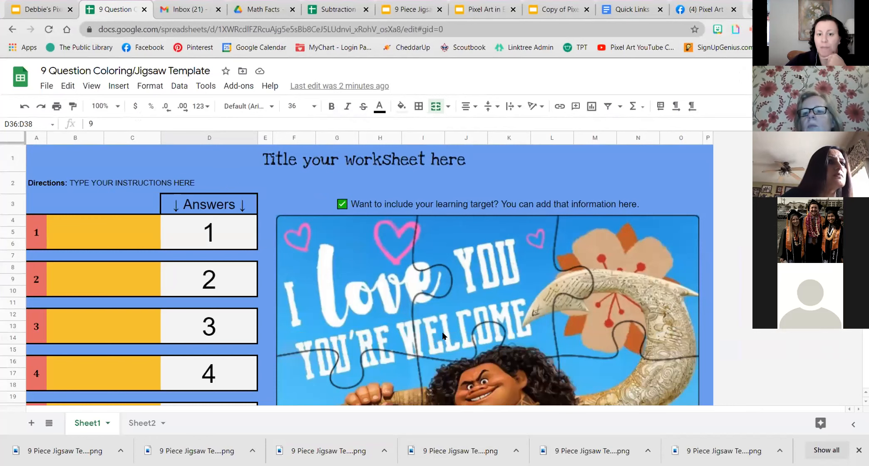
pyautogui.click(142, 423)
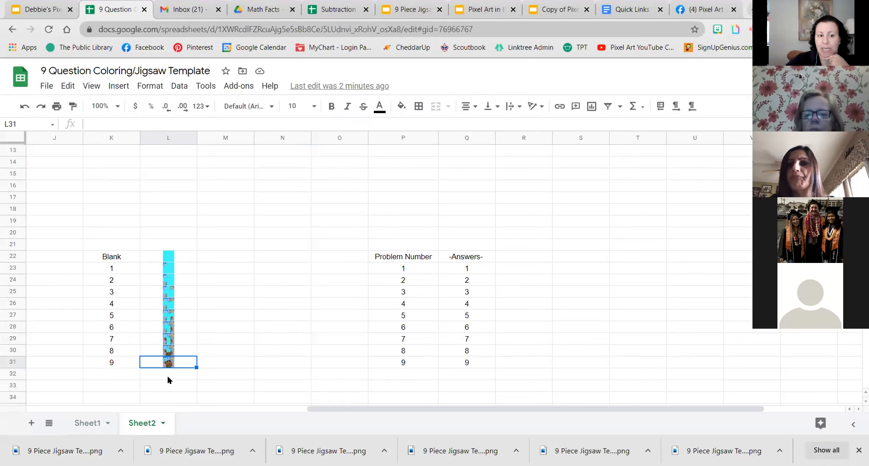
pyautogui.click(87, 424)
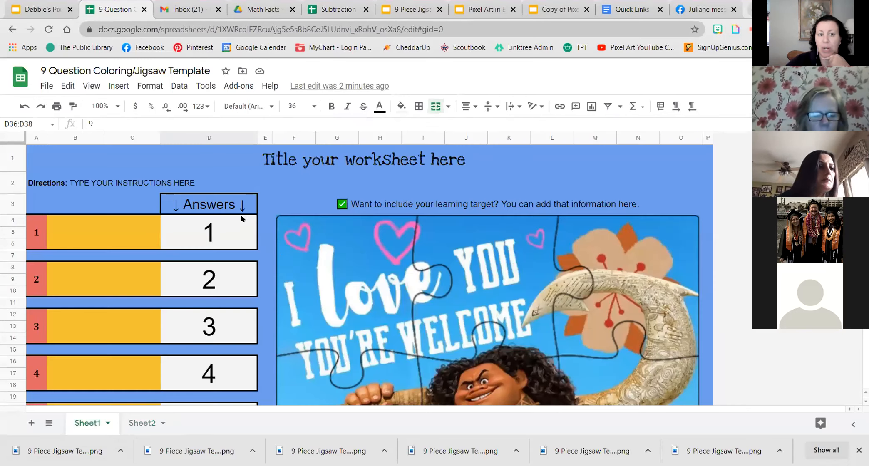
pyautogui.scroll(-5, 240, 233)
pyautogui.scroll(-2, 240, 291)
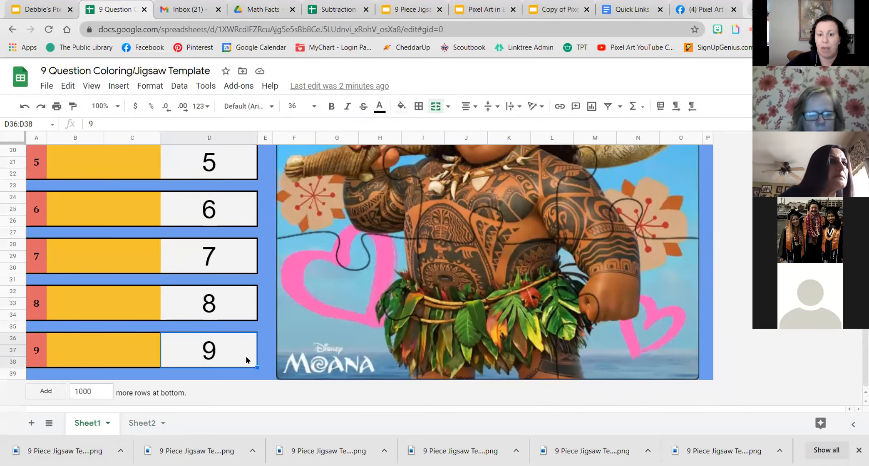
pyautogui.scroll(5, 246, 358)
# - Set the zoom level of Sheet1 to 75%
pyautogui.click(118, 107)
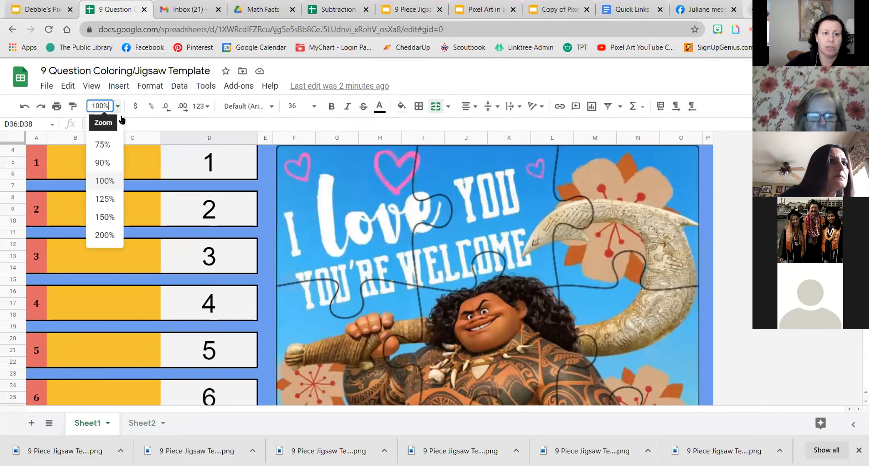
pyautogui.click(111, 146)
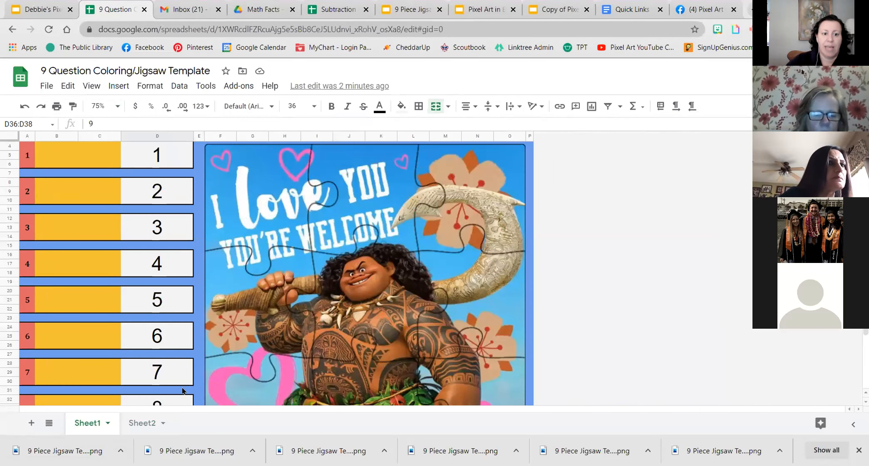
pyautogui.scroll(-1, 166, 386)
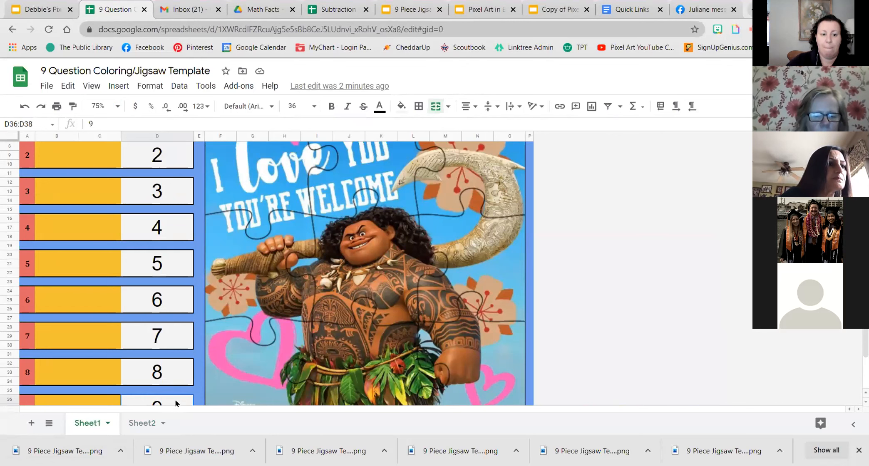
# - Clear the answers to questions 9 through 1 on Sheet1, one after another from the last question up
pyautogui.press('Delete')
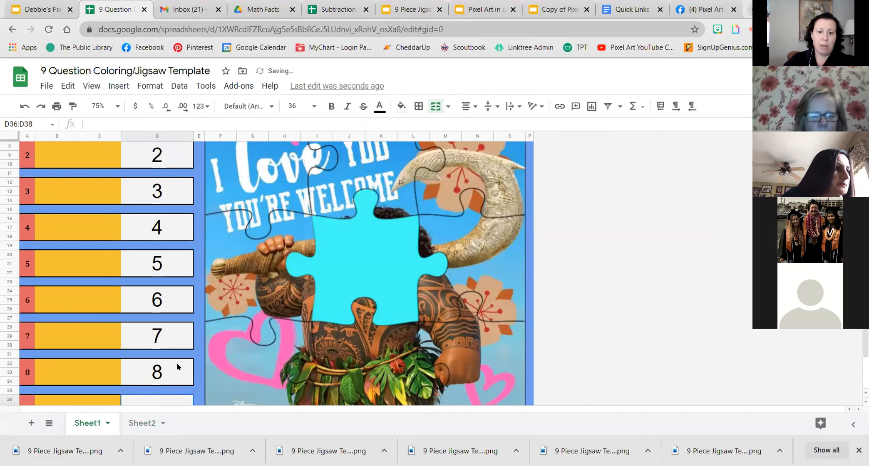
pyautogui.click(174, 373)
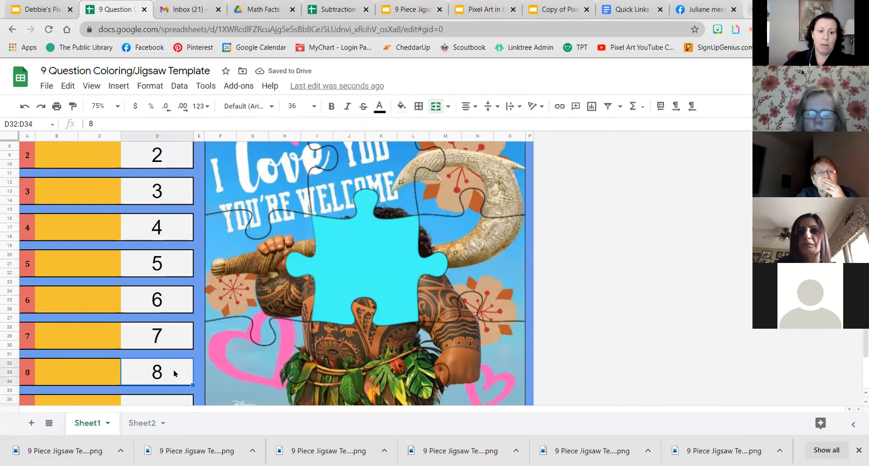
pyautogui.press('Delete')
pyautogui.click(173, 338)
pyautogui.press('Delete')
pyautogui.click(171, 301)
pyautogui.press('Delete')
pyautogui.click(170, 269)
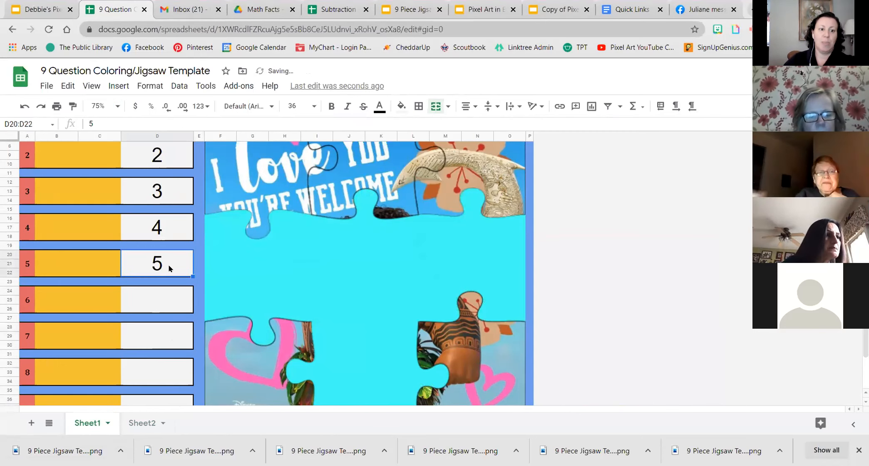
pyautogui.press('Delete')
pyautogui.click(174, 229)
pyautogui.press('Delete')
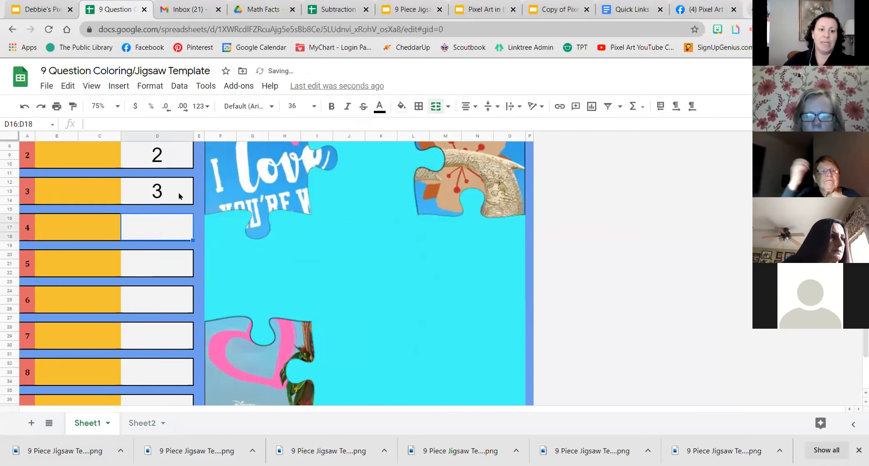
pyautogui.click(179, 195)
pyautogui.press('Delete')
pyautogui.scroll(1, 179, 196)
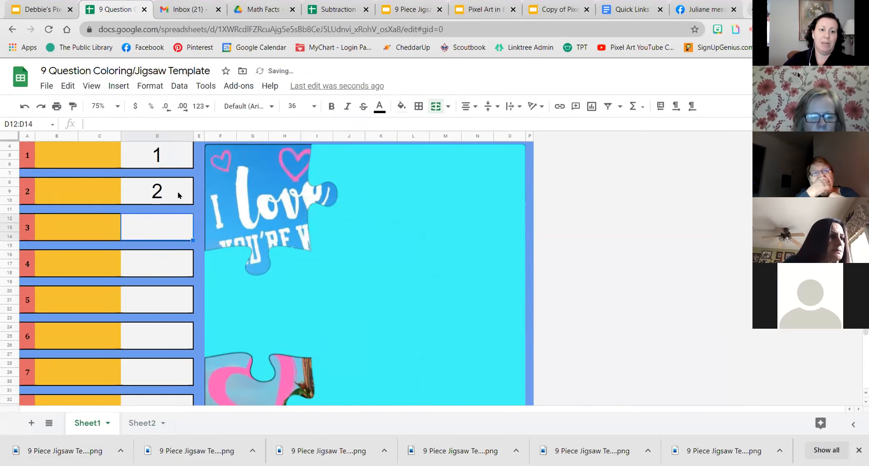
pyautogui.click(178, 196)
pyautogui.press('Delete')
pyautogui.click(171, 161)
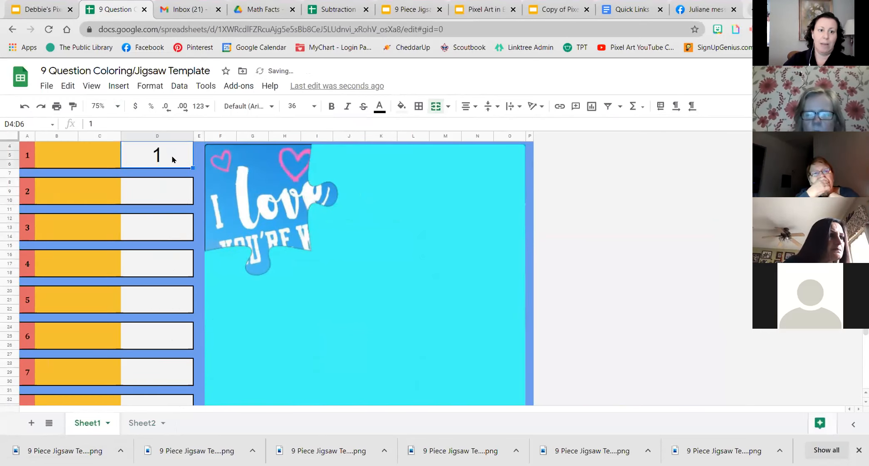
pyautogui.press('Delete')
pyautogui.scroll(1, 571, 254)
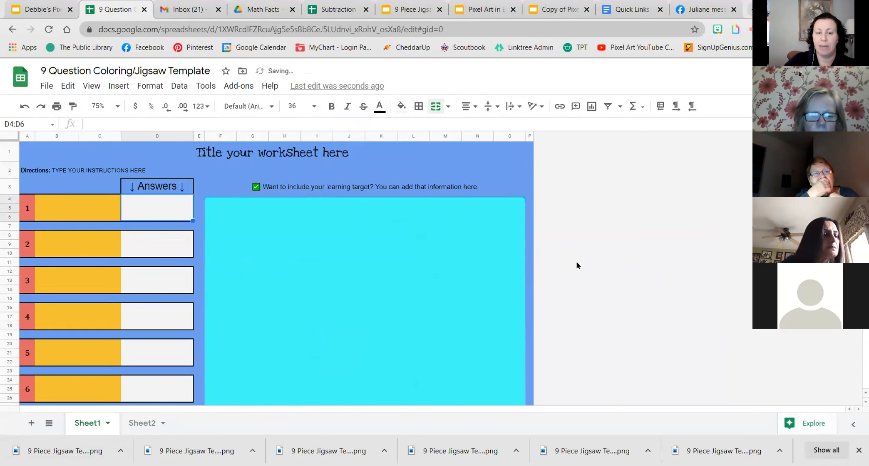
# - Look at the Blank entry and its picture in K22:L22 on Sheet2 and return to Sheet1
pyautogui.click(143, 423)
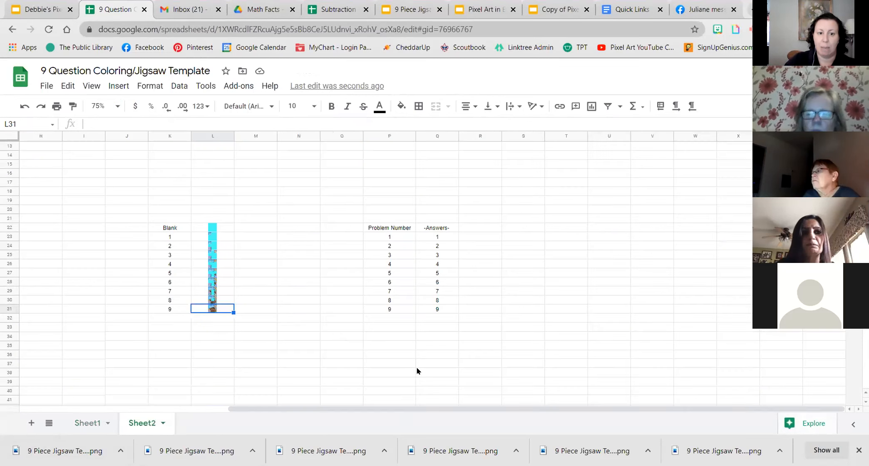
pyautogui.moveTo(179, 228); pyautogui.dragTo(216, 228)
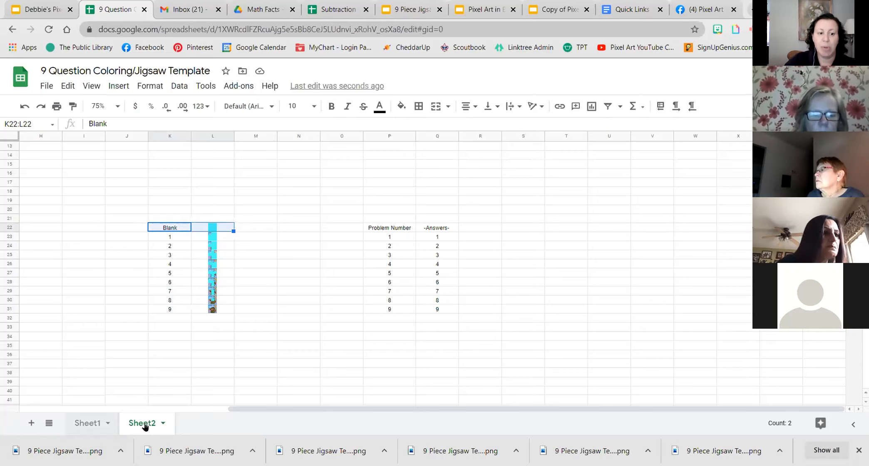
pyautogui.click(94, 424)
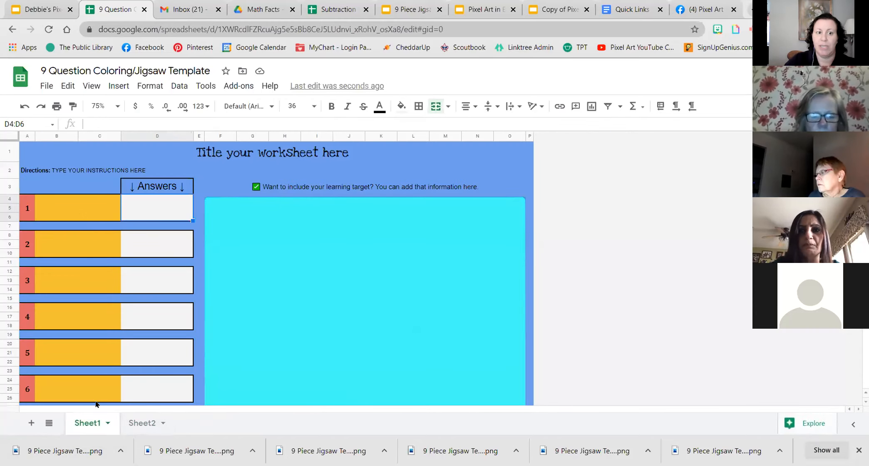
# - Enter "5 x 5 =" as question 1 and "4 x 4 =" as question 2 in the orange question cells
pyautogui.click(78, 213)
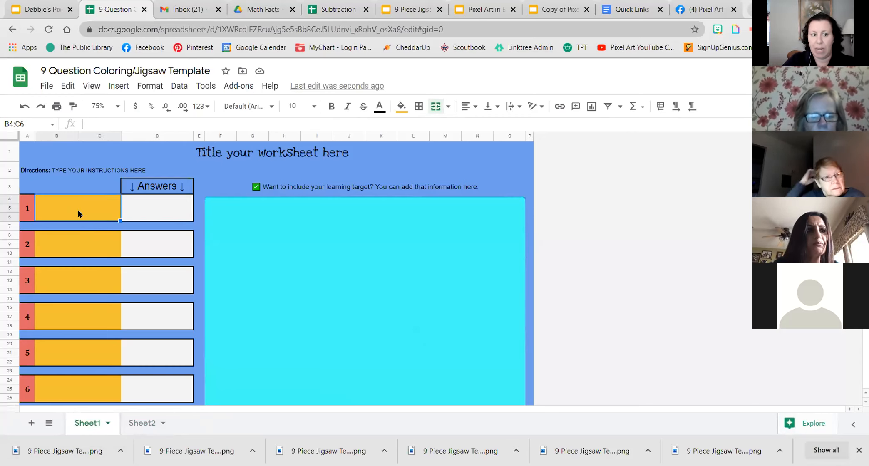
pyautogui.write('5')
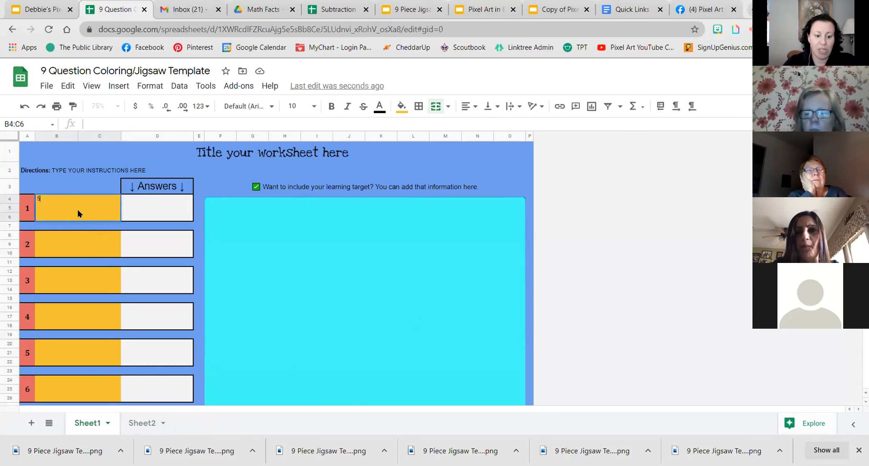
pyautogui.write(' 5')
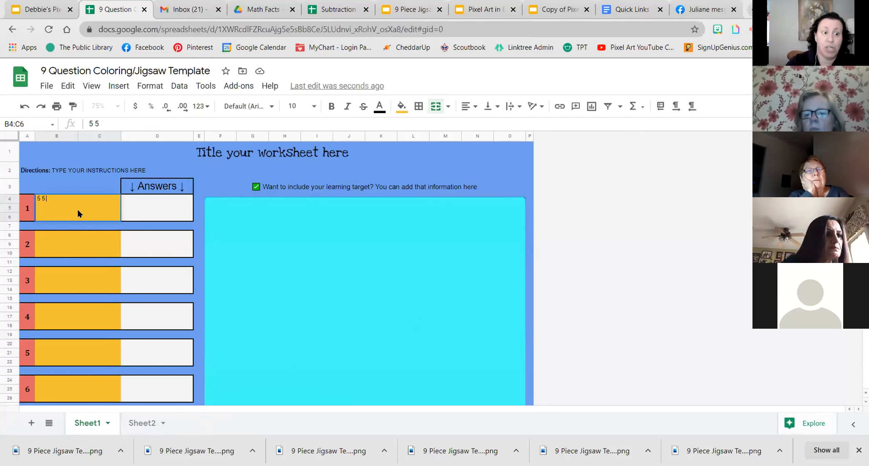
pyautogui.press('BackSpace')
pyautogui.write('x 5 =')
pyautogui.press('Tab')
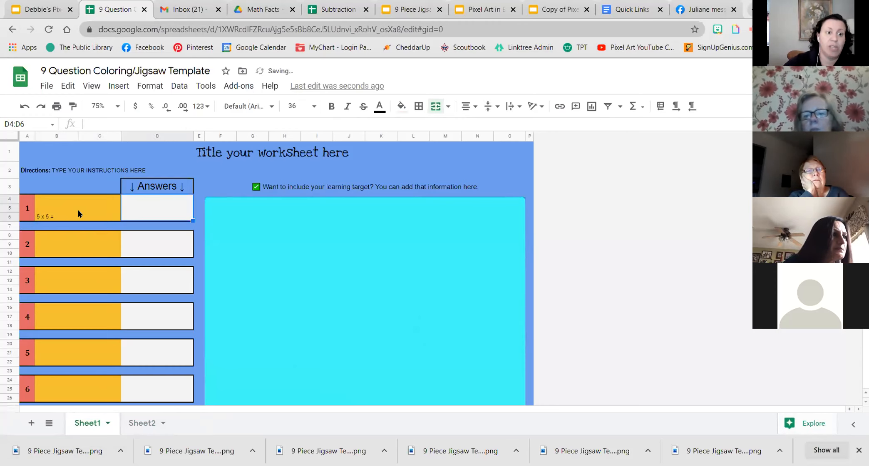
pyautogui.click(75, 239)
pyautogui.write('4')
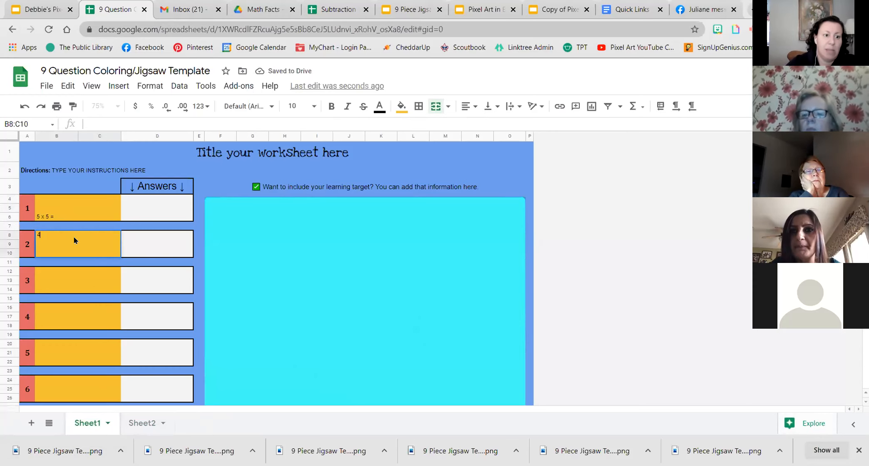
pyautogui.write(' x 4 =')
pyautogui.press('Tab')
# - Format the question cells B4:C38 in Cambria size 24 with middle vertical alignment
pyautogui.moveTo(67, 205); pyautogui.dragTo(75, 359)
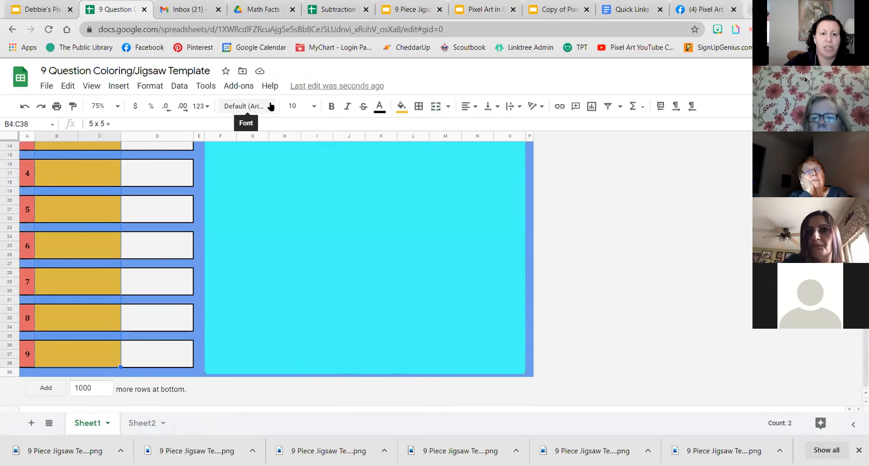
pyautogui.click(270, 107)
pyautogui.click(256, 217)
pyautogui.click(314, 107)
pyautogui.click(293, 287)
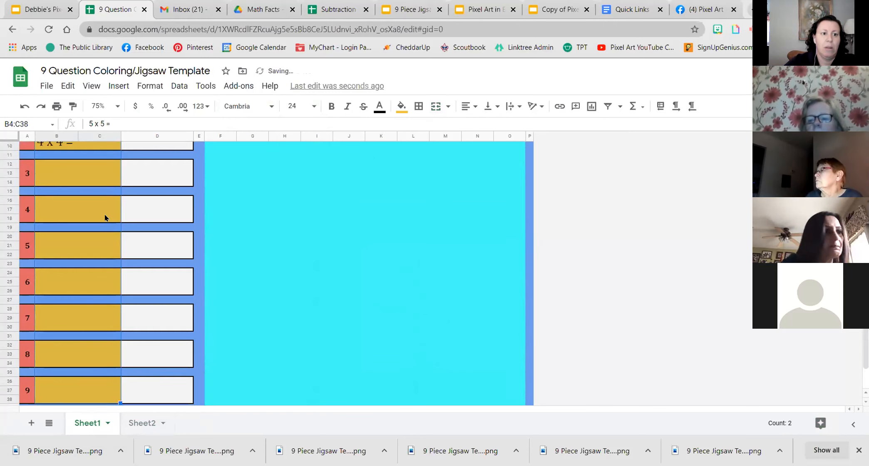
pyautogui.scroll(5, 104, 215)
pyautogui.click(492, 108)
pyautogui.click(503, 125)
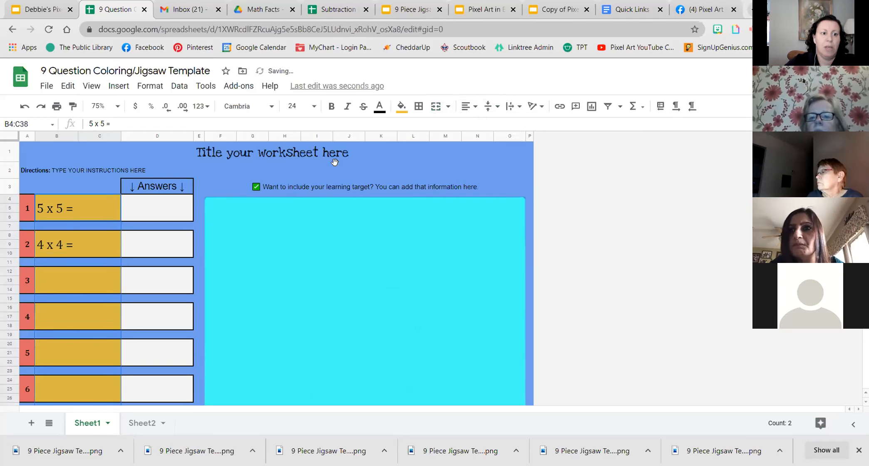
# - Enter "3 x 3 =" as question 3 and "2 x 2 =" as question 4 in the orange question cells
pyautogui.click(69, 280)
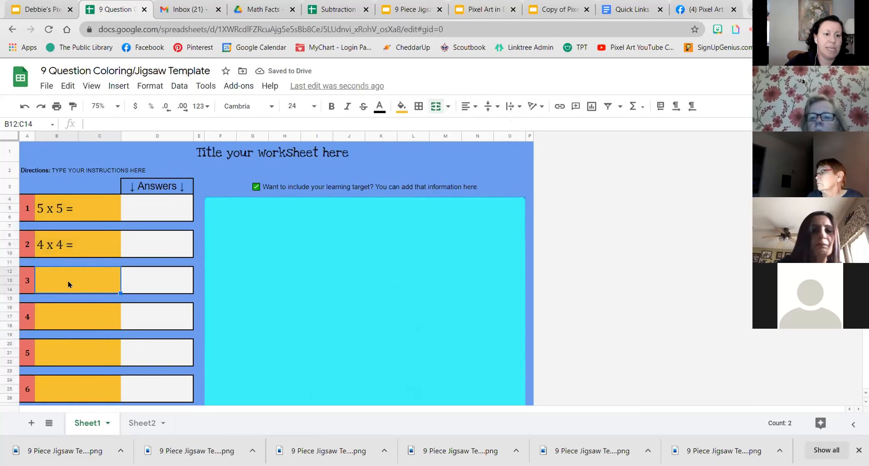
pyautogui.click(157, 213)
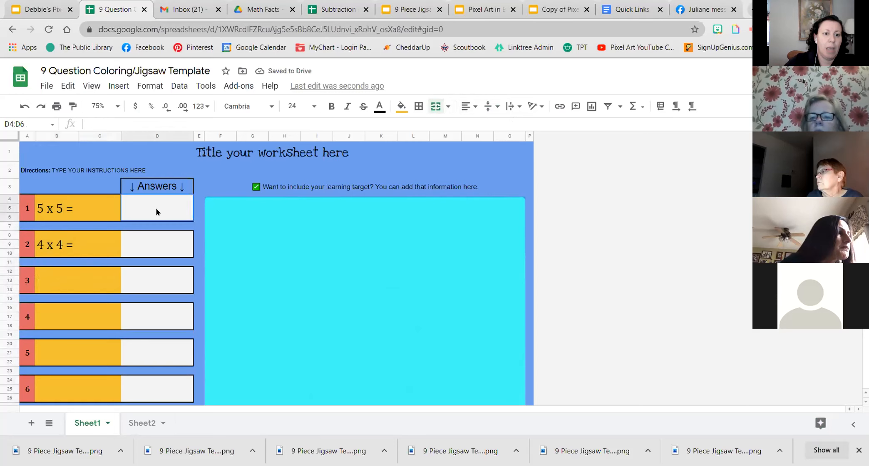
pyautogui.click(106, 287)
pyautogui.write('3')
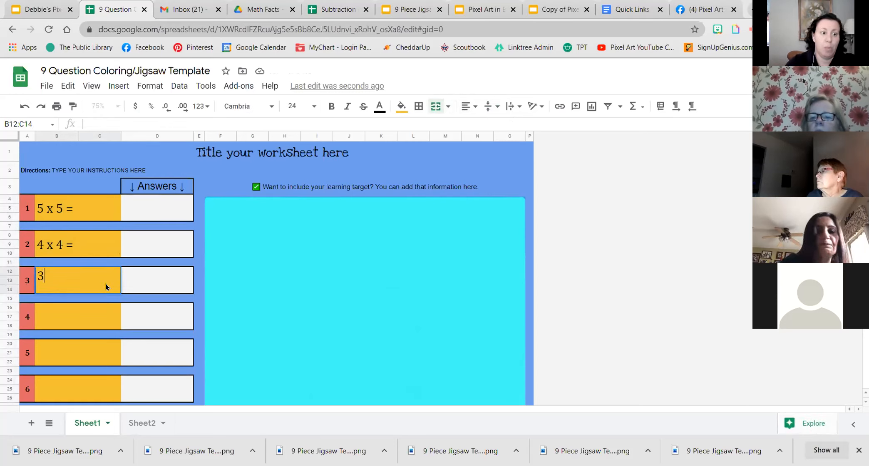
pyautogui.write(' x')
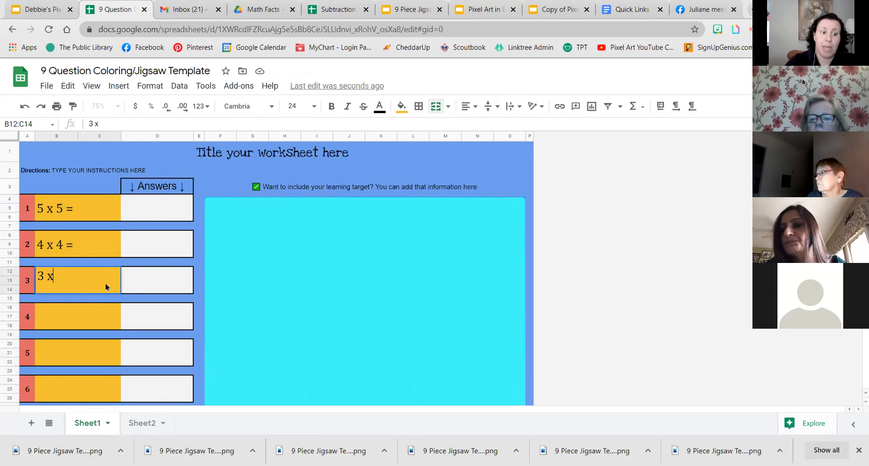
pyautogui.write(' 3 =')
pyautogui.press('Return')
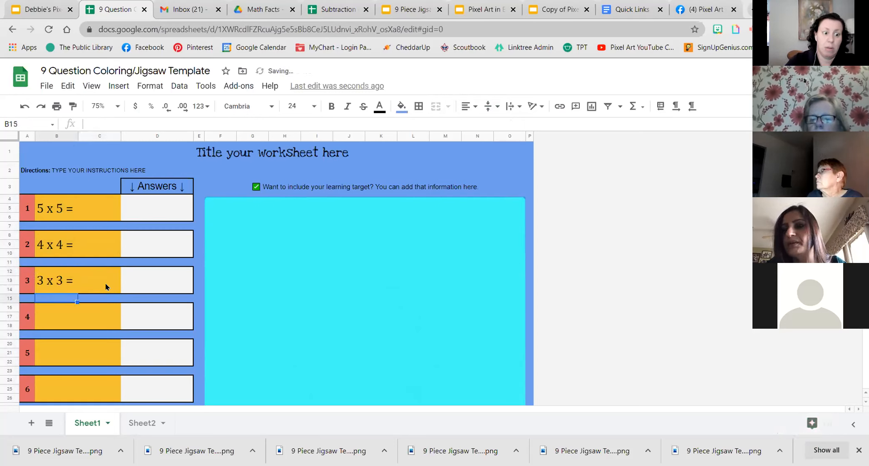
pyautogui.press('Down')
pyautogui.write('2')
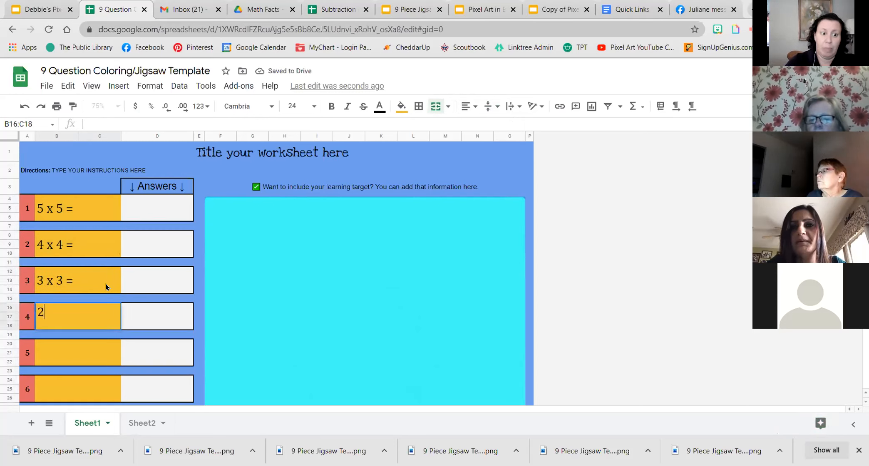
pyautogui.write(' x 2 =')
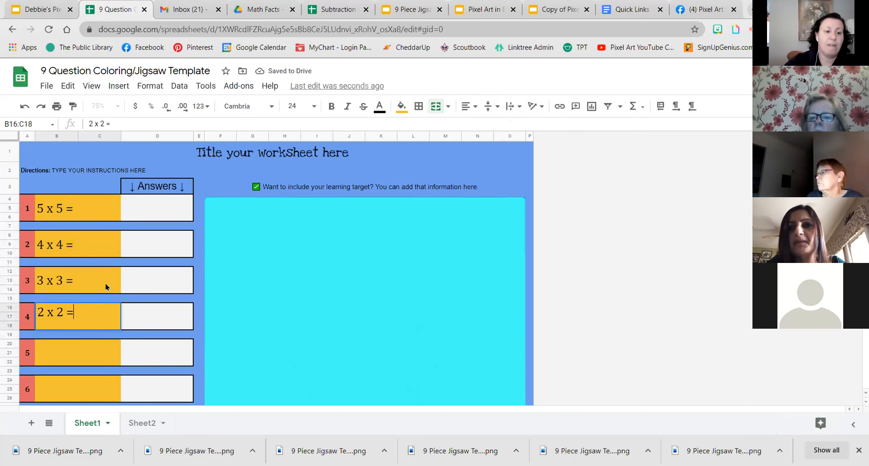
pyautogui.press('Tab')
# - Answer questions 1 to 4 in the Answers column with 25, 16, 9 and 4
pyautogui.click(155, 210)
pyautogui.write('25')
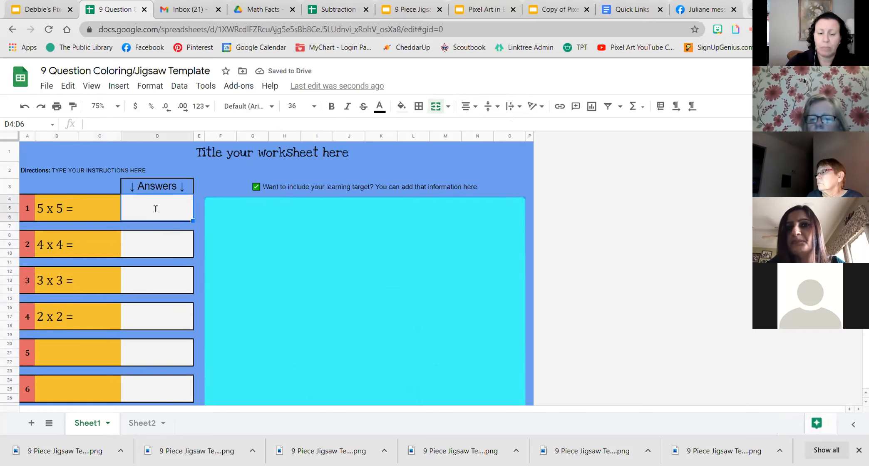
pyautogui.press('Return')
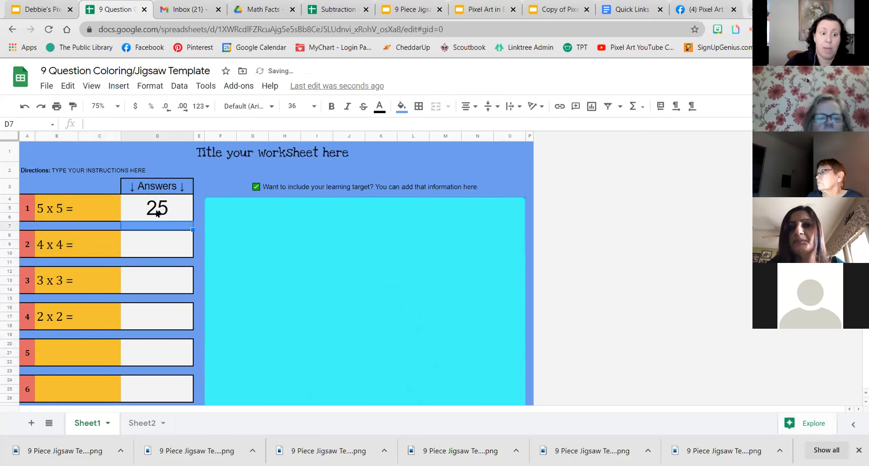
pyautogui.press('Down')
pyautogui.write('16')
pyautogui.press('Return')
pyautogui.press('Down')
pyautogui.write('9')
pyautogui.press('Return')
pyautogui.press('Down')
pyautogui.write('4')
pyautogui.press('Return')
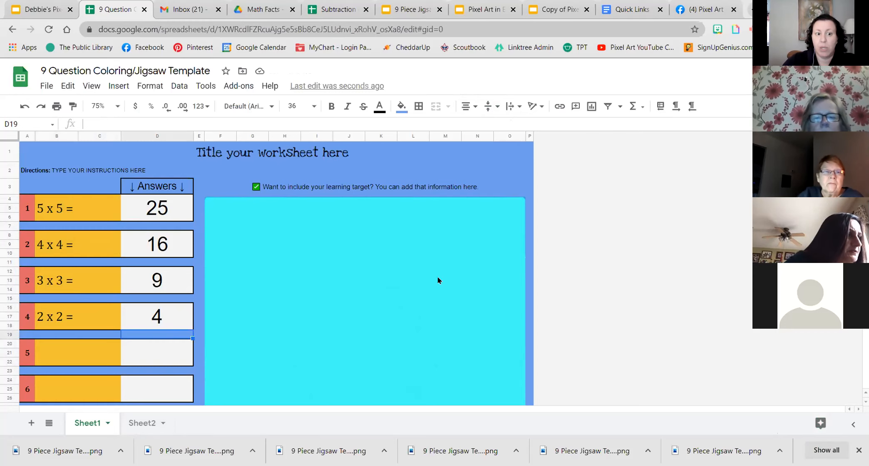
# - Set the answer for problem 1 to 25 in the Sheet2 answer key and check the puzzle picture on Sheet1
pyautogui.click(145, 423)
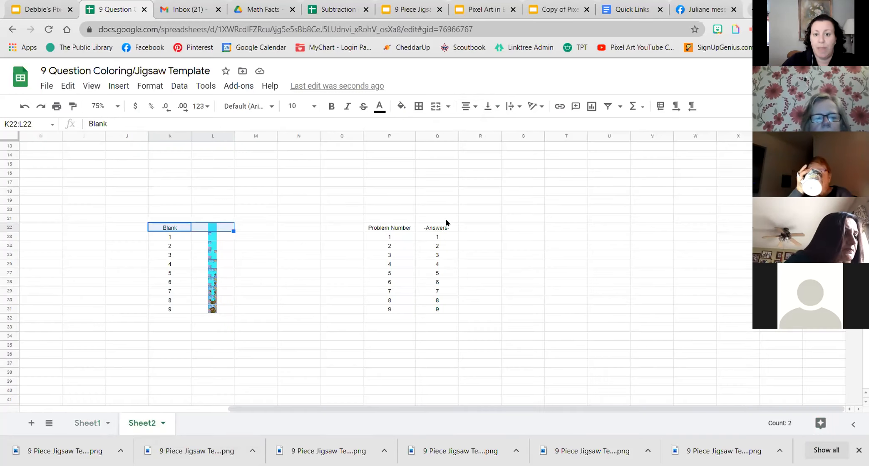
pyautogui.moveTo(444, 232); pyautogui.dragTo(444, 308)
pyautogui.click(444, 238)
pyautogui.write('2')
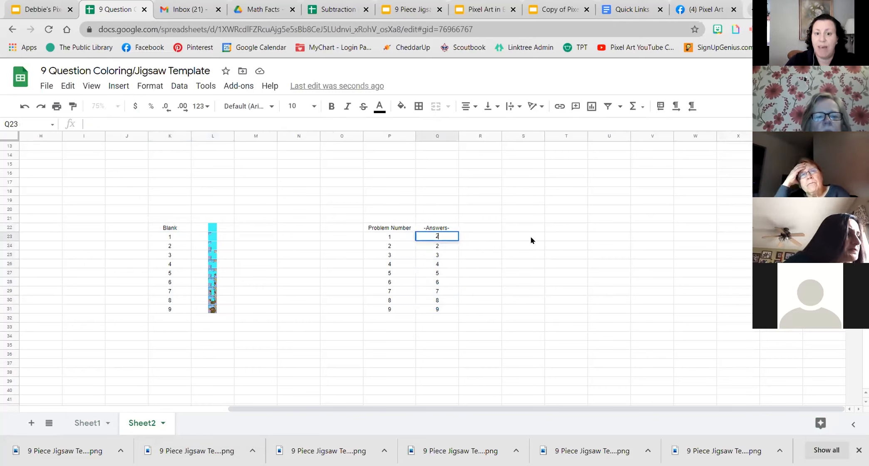
pyautogui.write('5')
pyautogui.press('Return')
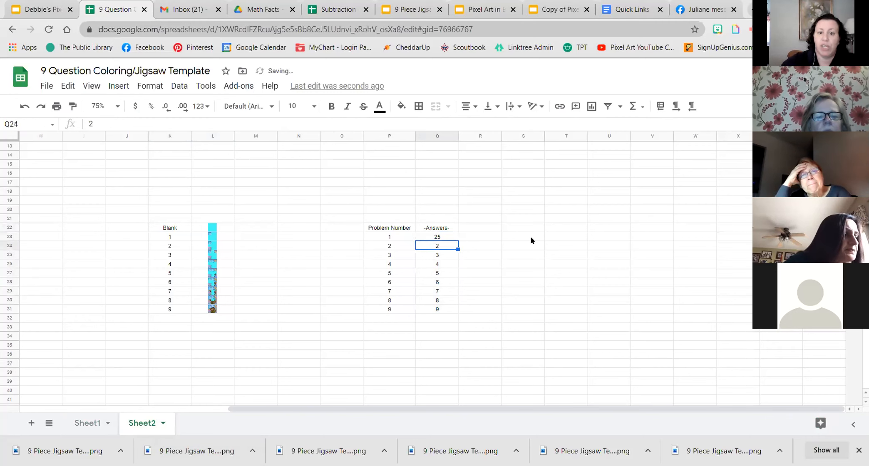
pyautogui.click(86, 422)
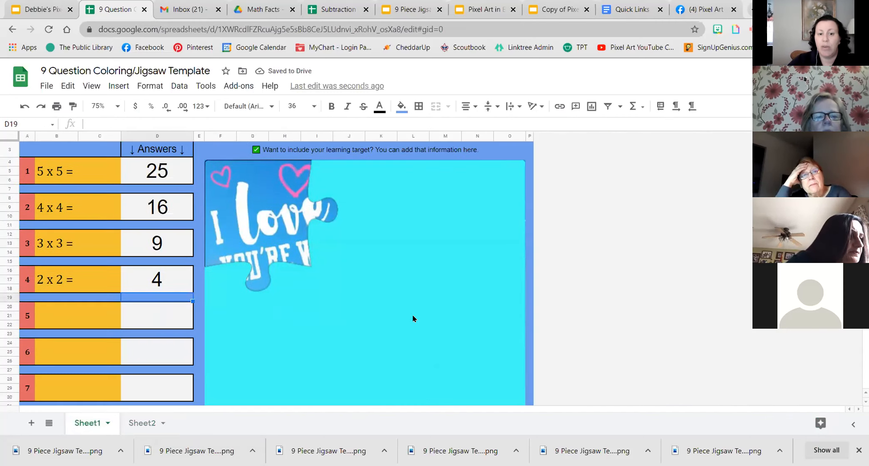
pyautogui.scroll(-2, 411, 316)
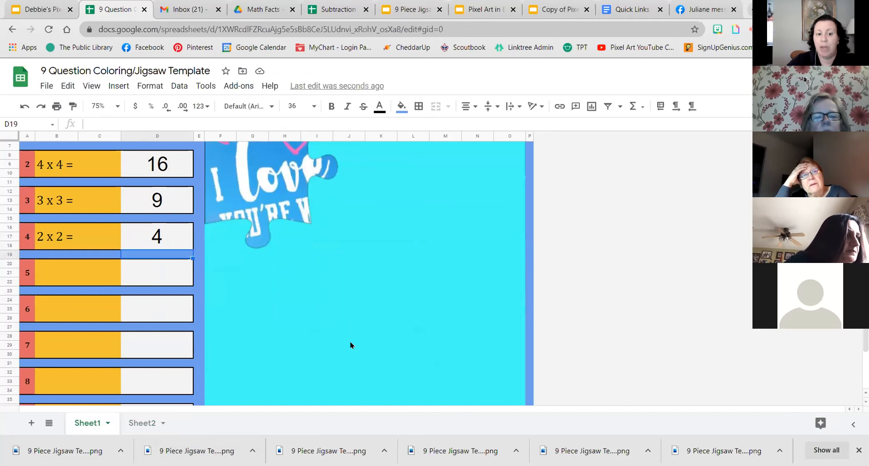
# - Set the answer for problem 2 to 16 in the Sheet2 answer key
pyautogui.click(139, 424)
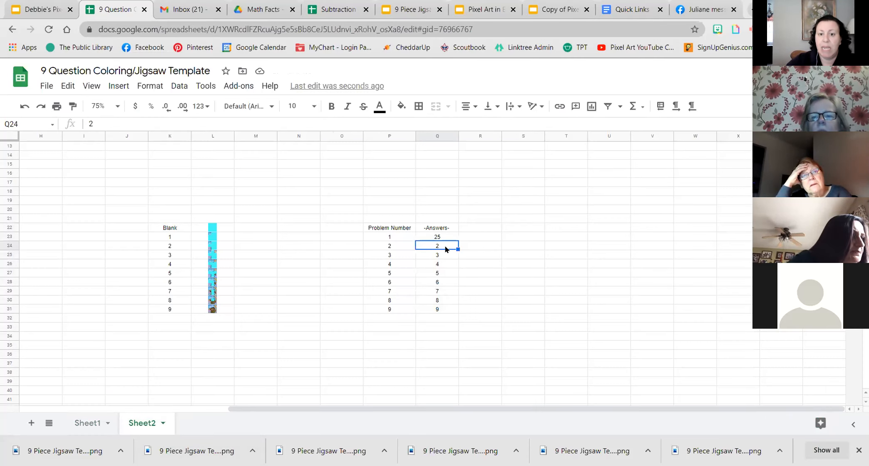
pyautogui.write('16')
pyautogui.press('Return')
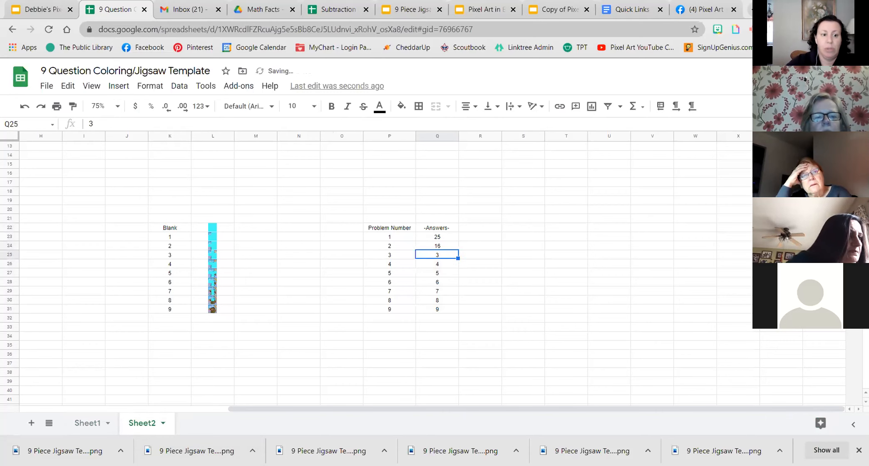
# - Change the answer to question 4 in the Sheet1 Answers column to "four"
pyautogui.click(88, 423)
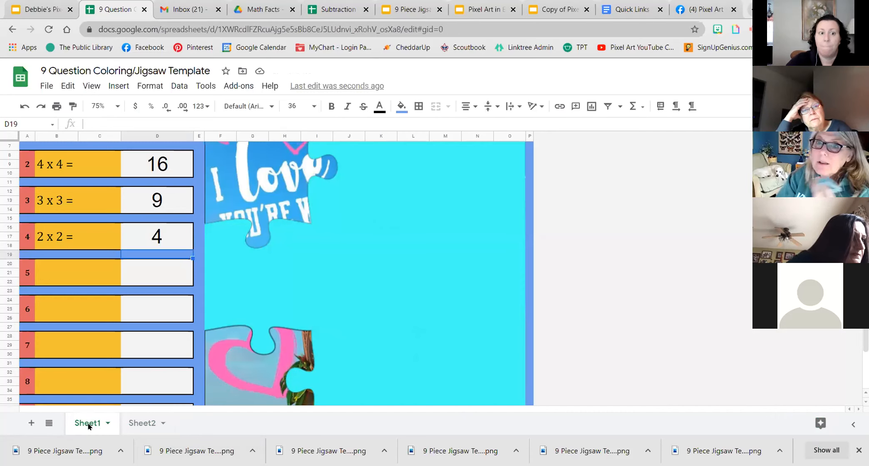
pyautogui.click(156, 276)
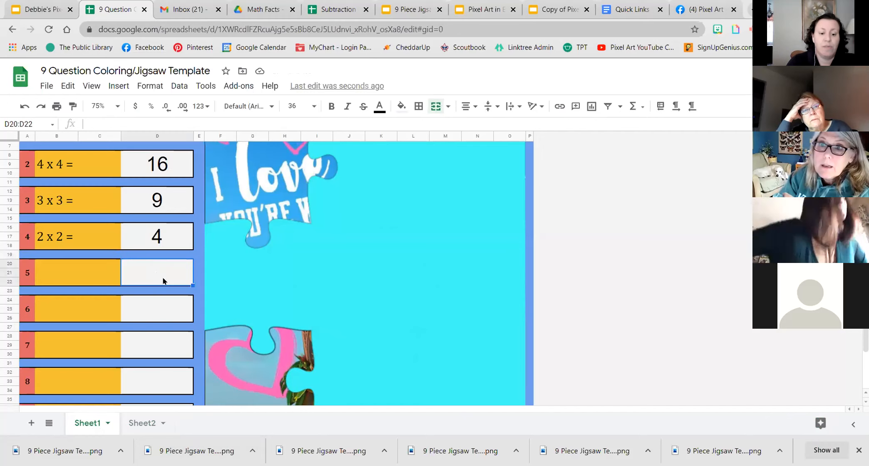
pyautogui.click(171, 233)
pyautogui.write('f')
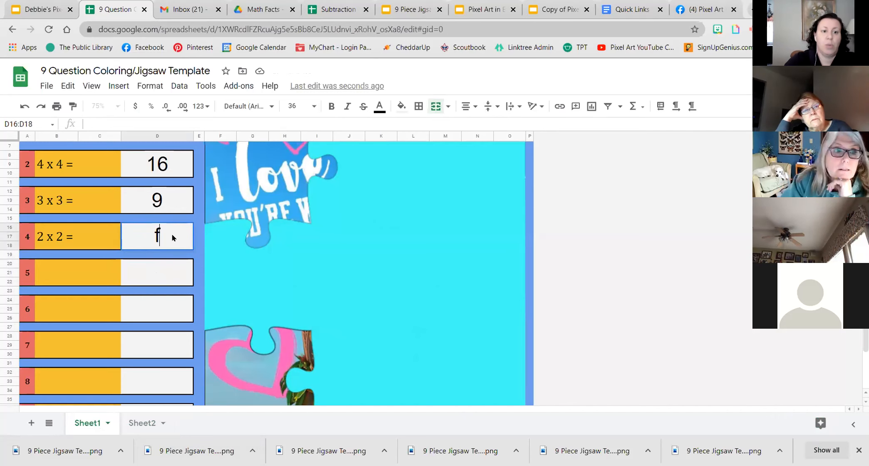
pyautogui.write('our')
# - Set the Sheet2 answer key to 9 for problem 3 and "four" for problem 4, and check the puzzle picture on Sheet1
pyautogui.click(113, 425)
pyautogui.click(137, 424)
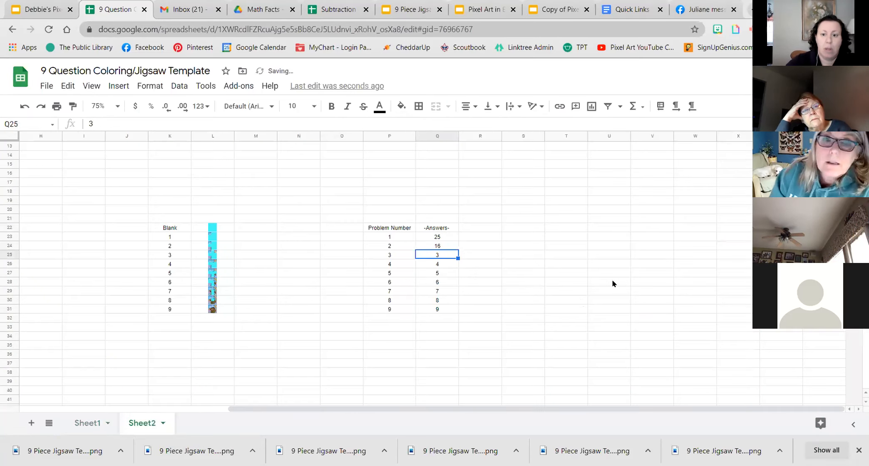
pyautogui.write('9')
pyautogui.press('Return')
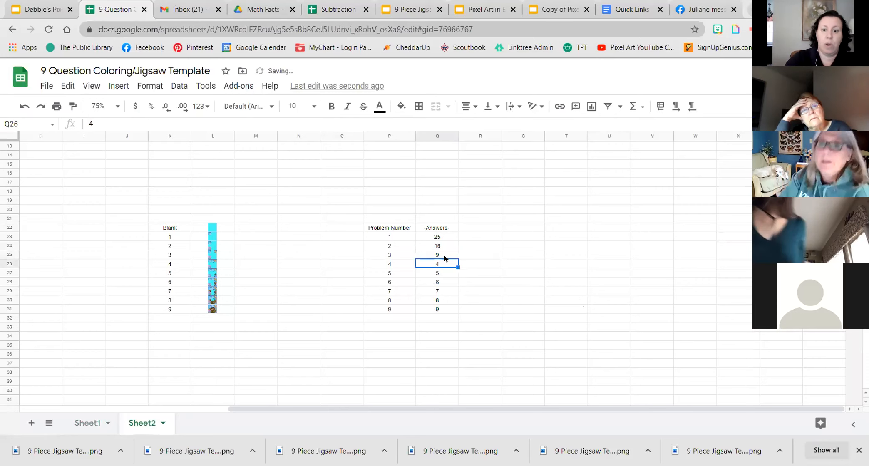
pyautogui.write('four')
pyautogui.press('Return')
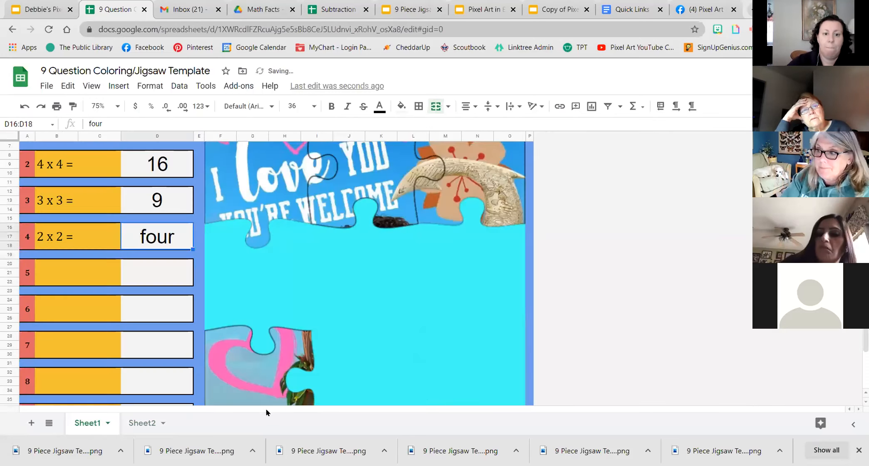
pyautogui.click(83, 424)
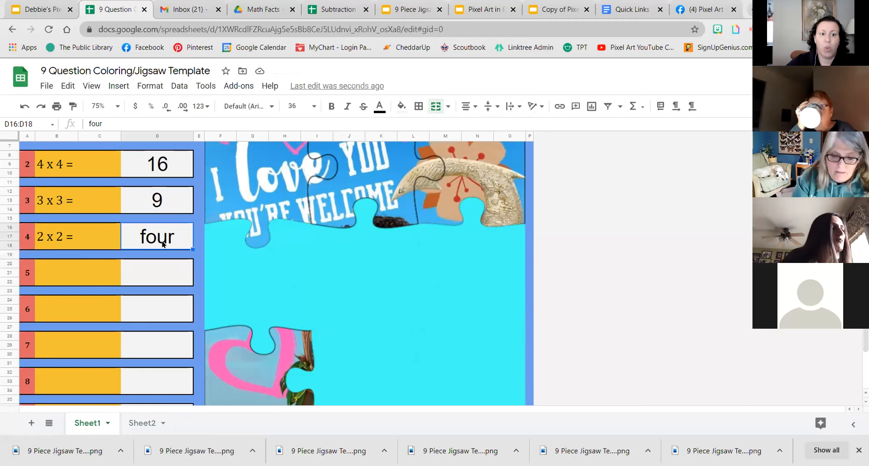
pyautogui.click(138, 424)
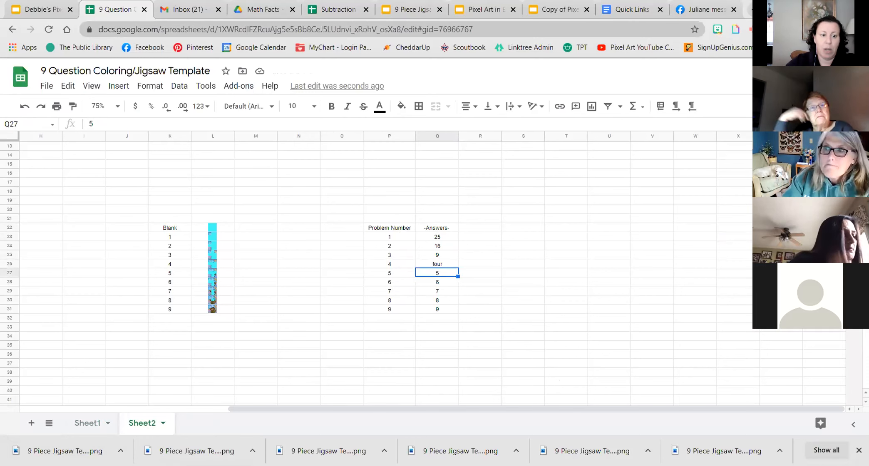
# - Copy the Sheet1 answer cells D4:D38 and paste them into column S of Sheet2, starting at S13
pyautogui.click(88, 424)
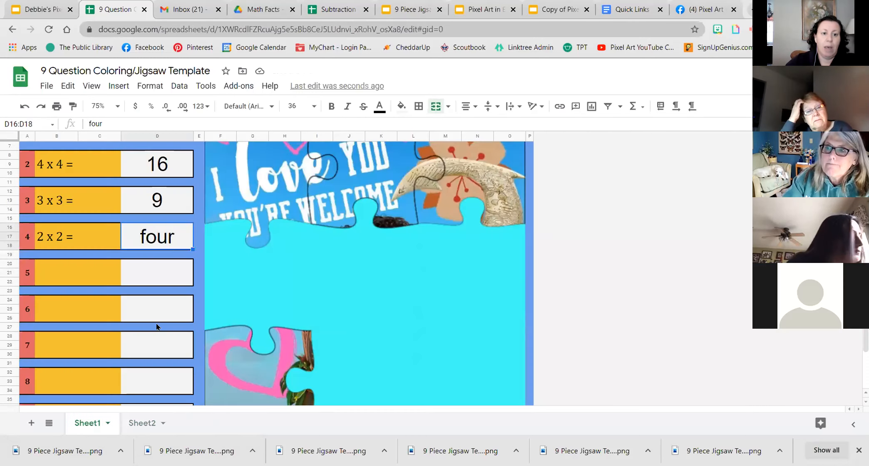
pyautogui.scroll(3, 193, 198)
pyautogui.moveTo(180, 206); pyautogui.dragTo(168, 364)
pyautogui.hotkey('ctrl', 'c')
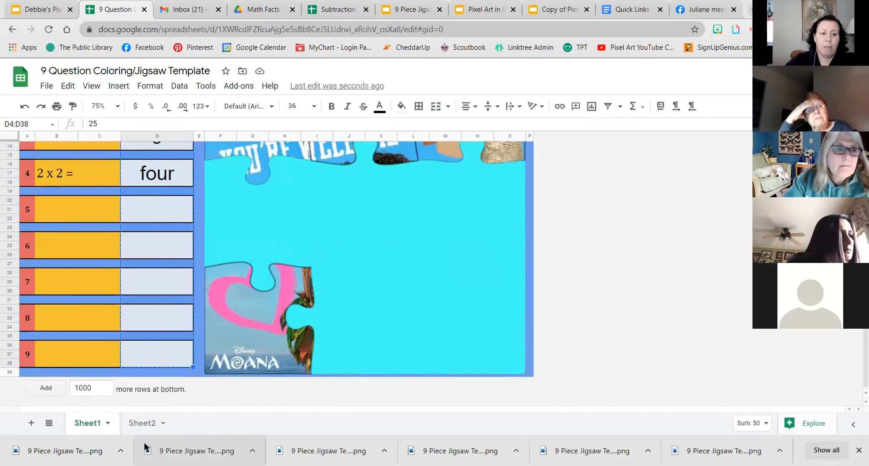
pyautogui.click(144, 423)
pyautogui.click(523, 148)
pyautogui.hotkey('ctrl', 'v')
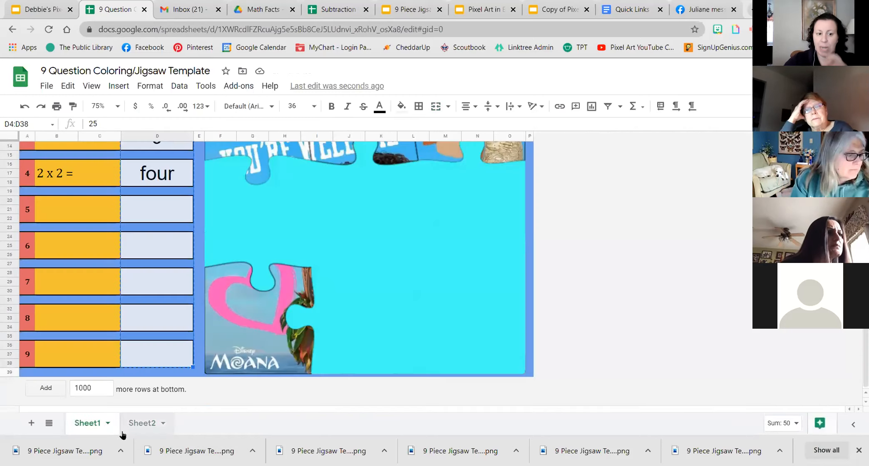
# - Compare the questions, answers and puzzle picture on Sheet1 with the answer key and pasted column on Sheet2
pyautogui.click(88, 424)
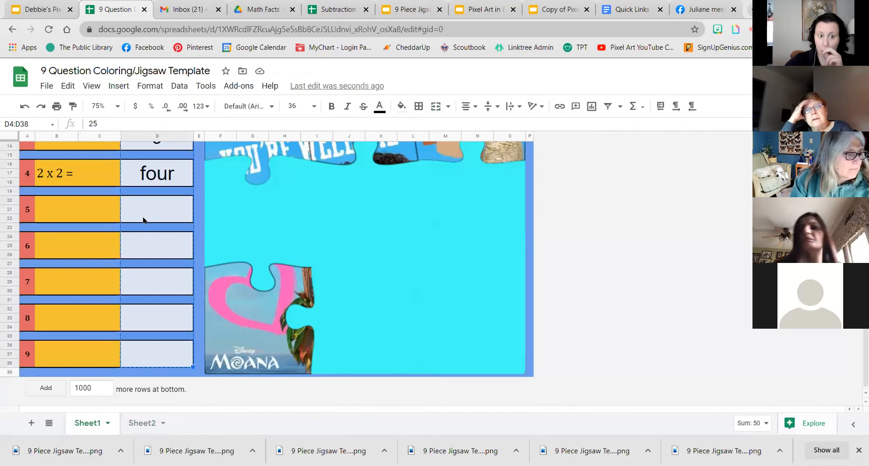
pyautogui.click(95, 212)
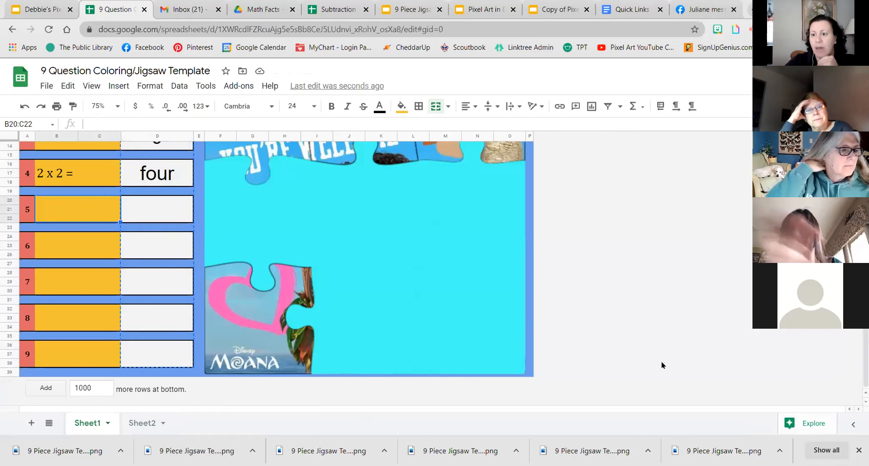
pyautogui.scroll(3, 393, 297)
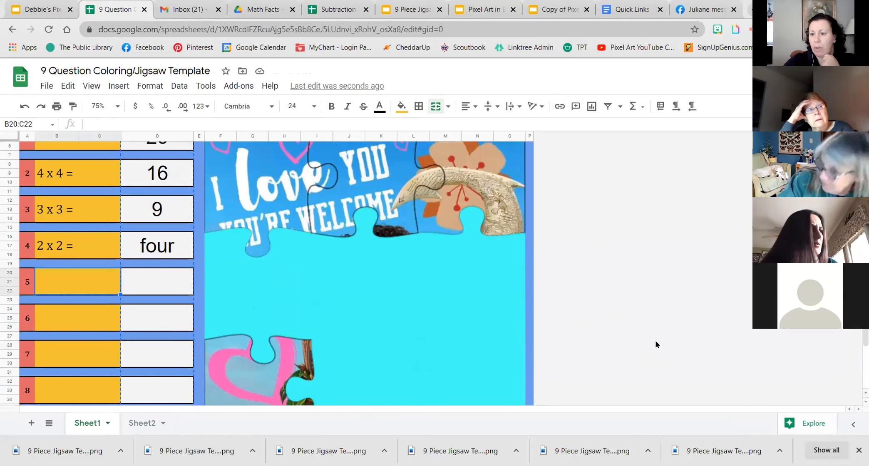
pyautogui.scroll(-2, 572, 348)
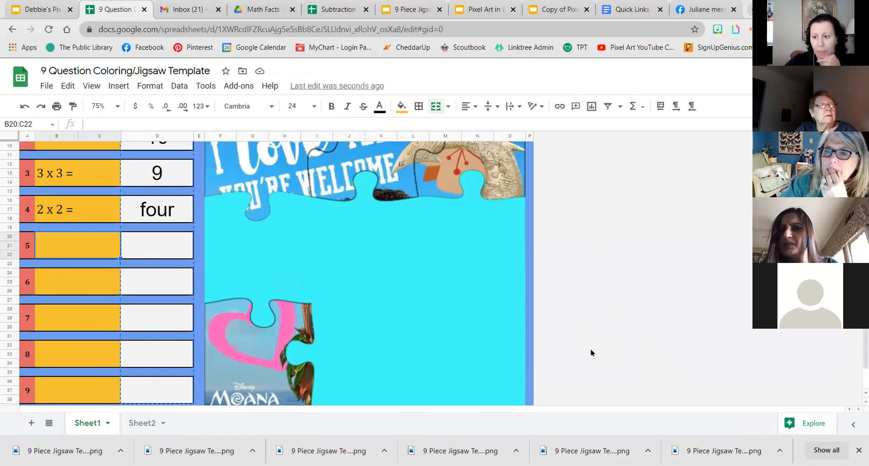
pyautogui.click(138, 424)
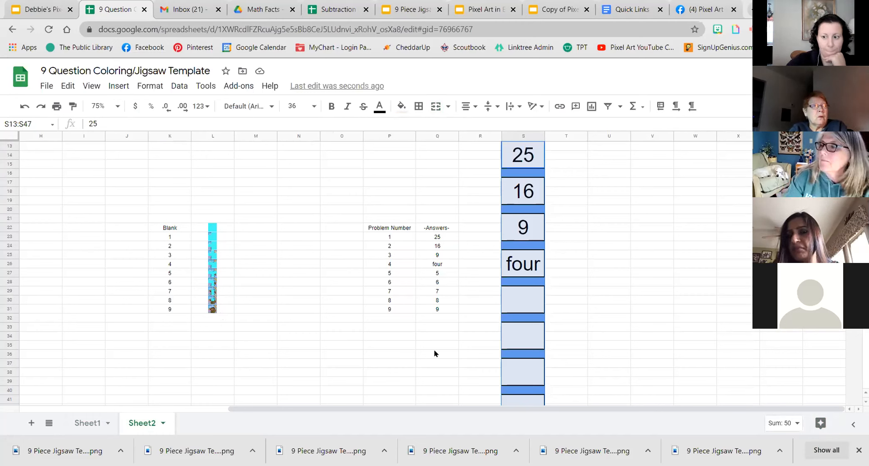
pyautogui.click(86, 423)
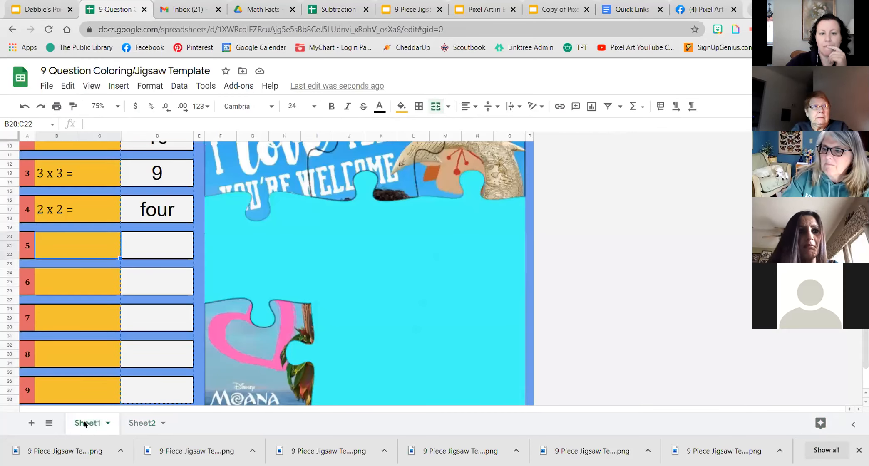
pyautogui.scroll(1, 396, 338)
pyautogui.scroll(1, 396, 338)
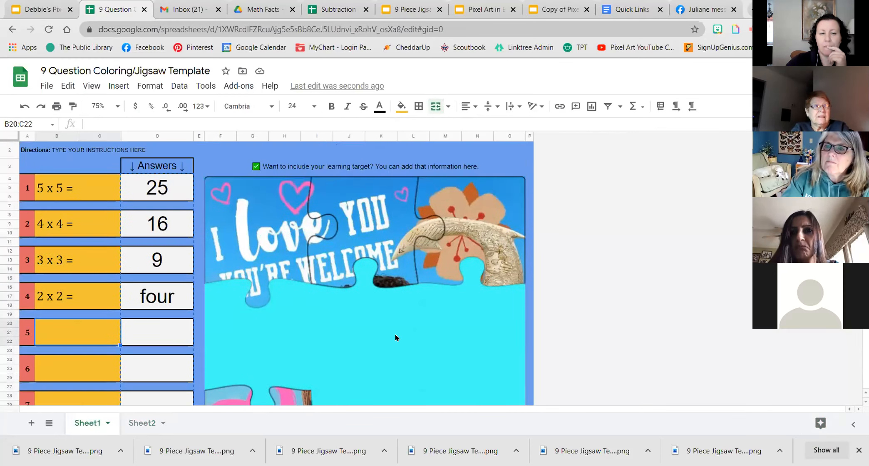
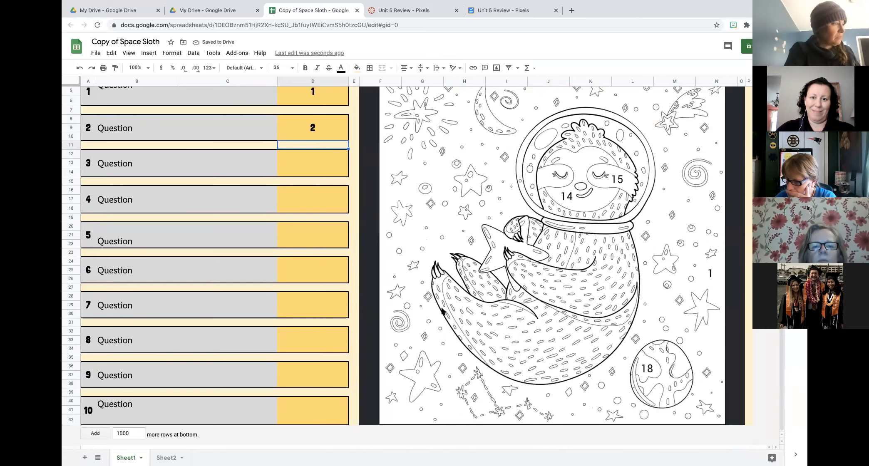
pyautogui.scroll(3, 443, 311)
pyautogui.click(306, 248)
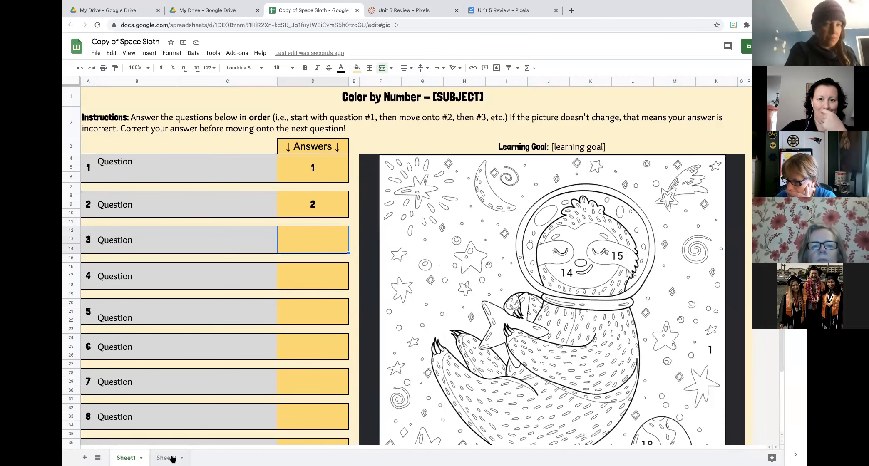
# - Switch to Google Drive and open the Color by Numbers -BLACK WOLF spreadsheet from the Color By Number Templates folder
pyautogui.moveTo(244, 1)
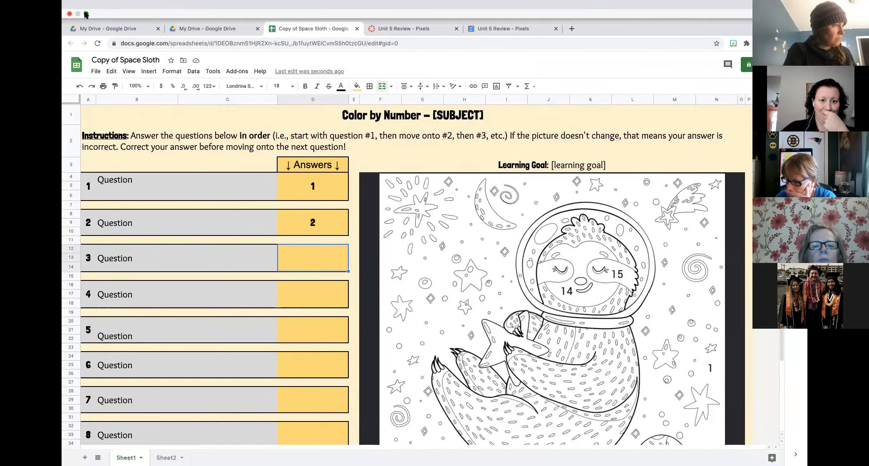
pyautogui.click(85, 14)
pyautogui.click(241, 21)
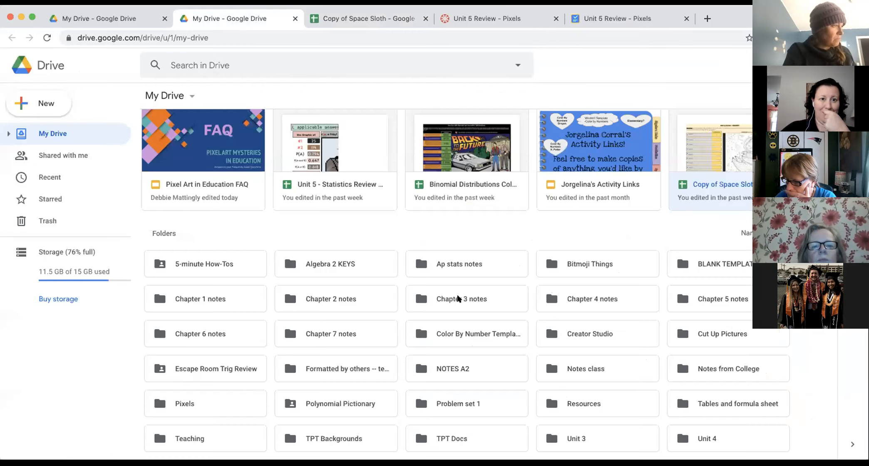
pyautogui.scroll(-4, 458, 299)
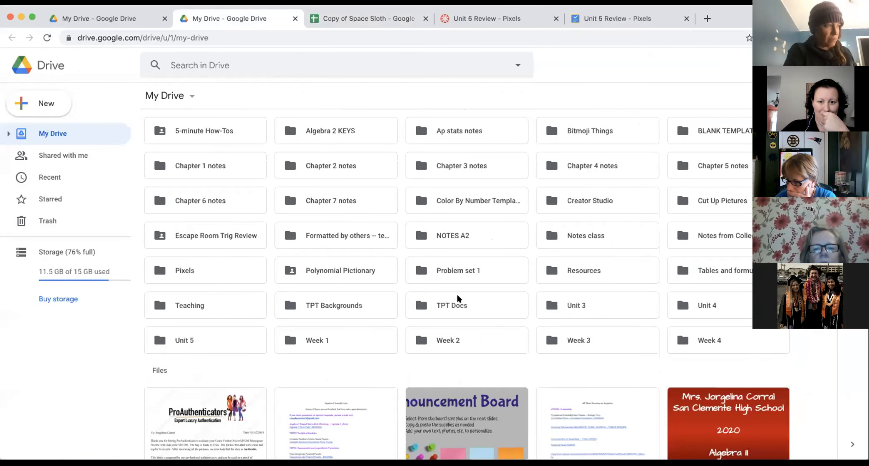
pyautogui.scroll(1, 449, 297)
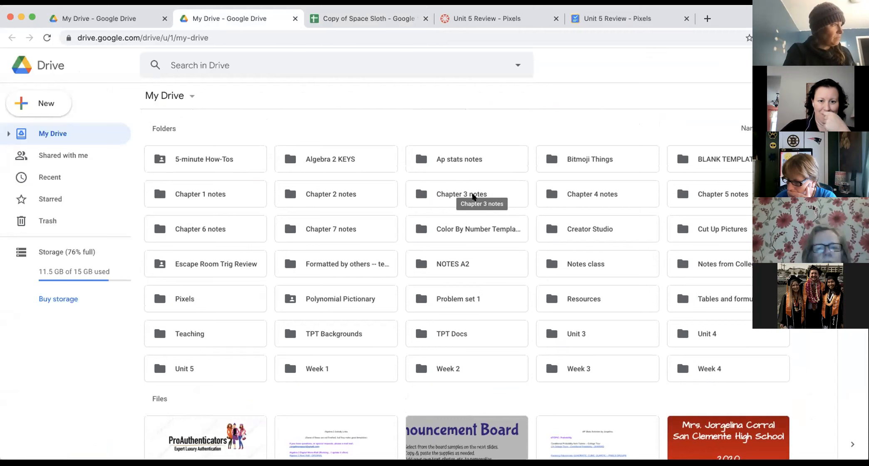
pyautogui.doubleClick(495, 229)
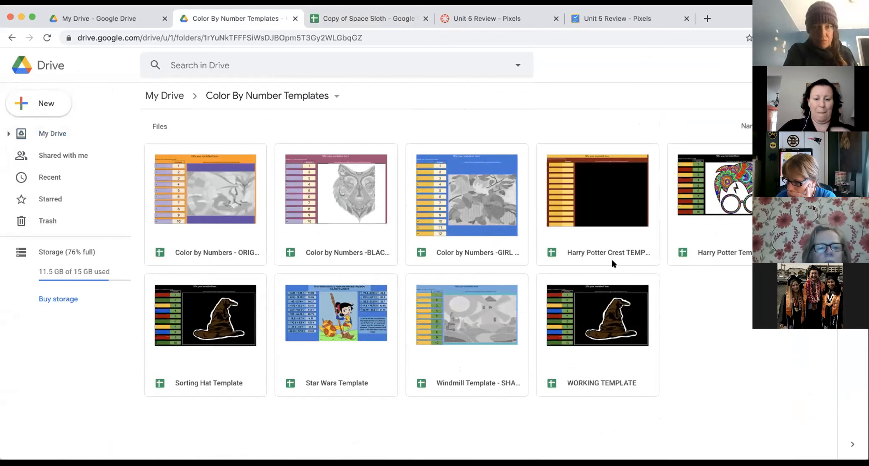
pyautogui.doubleClick(362, 250)
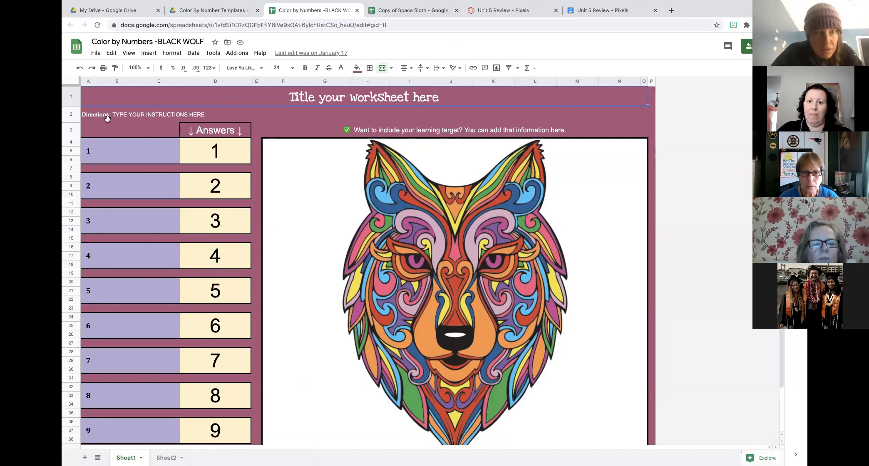
# - Start a conditional formatting rule on the first answer cell D4:D6 that uses a custom formula as its condition
pyautogui.click(223, 156)
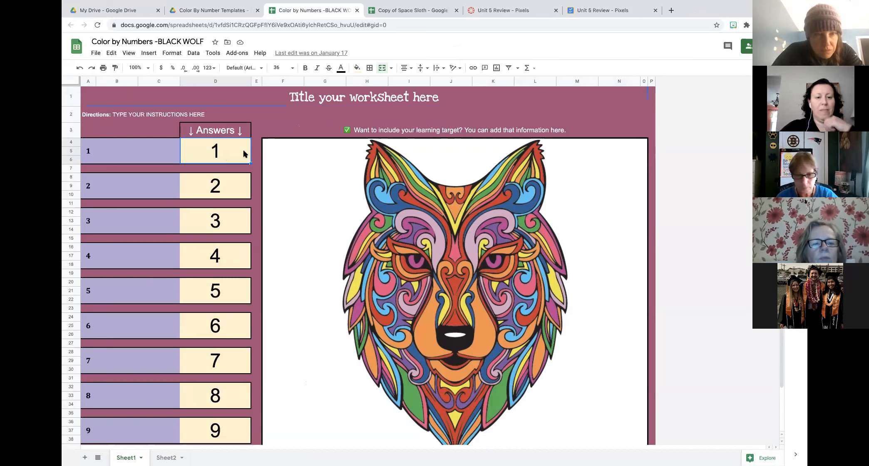
pyautogui.rightClick(229, 156)
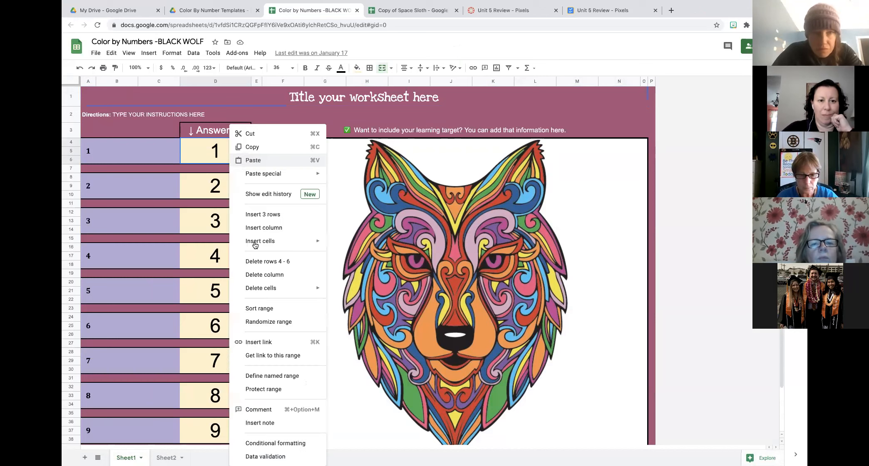
pyautogui.click(278, 444)
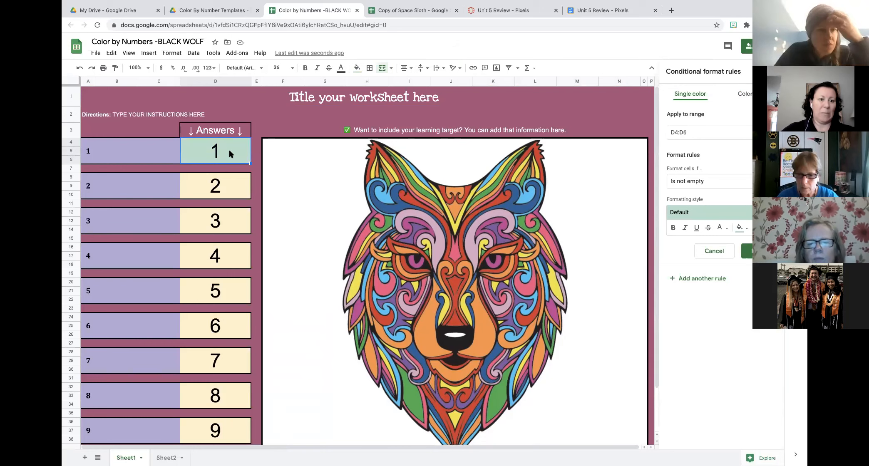
pyautogui.click(734, 183)
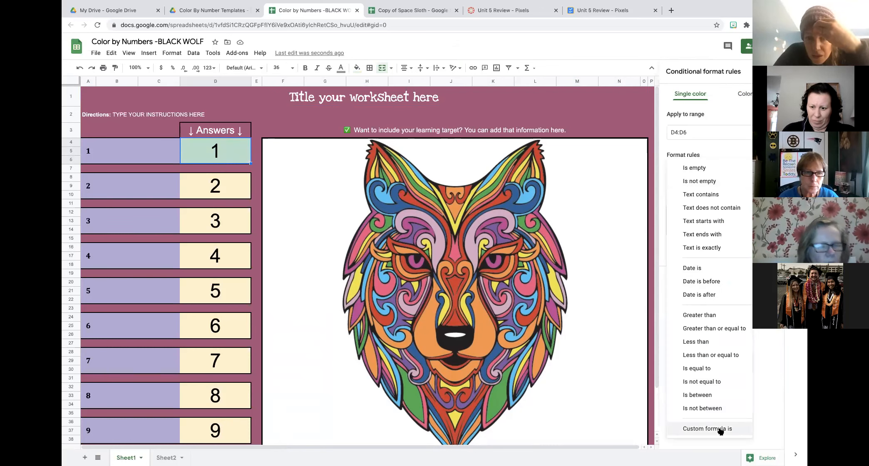
pyautogui.click(706, 181)
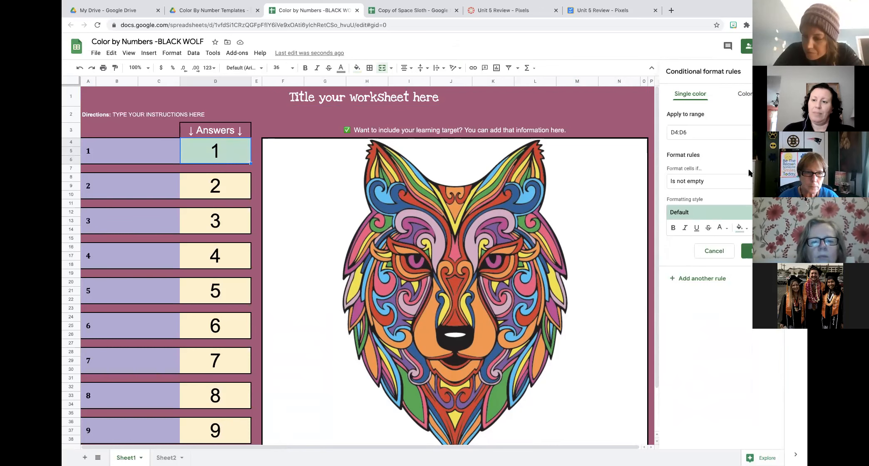
pyautogui.click(706, 180)
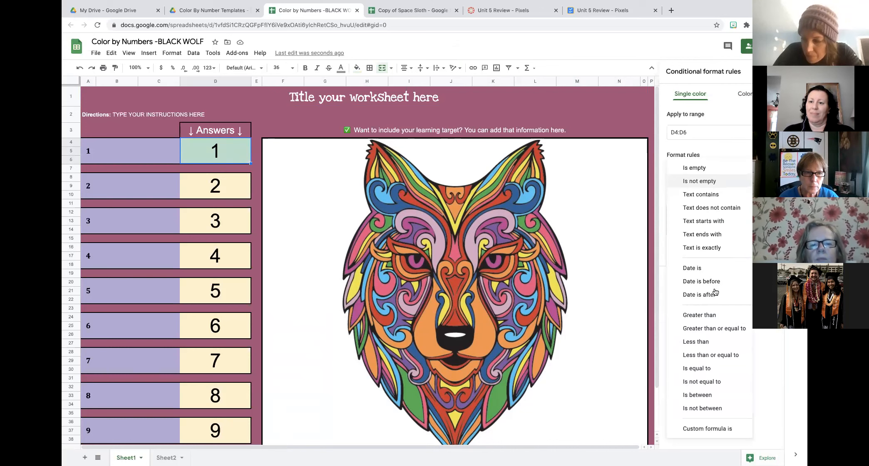
pyautogui.click(707, 429)
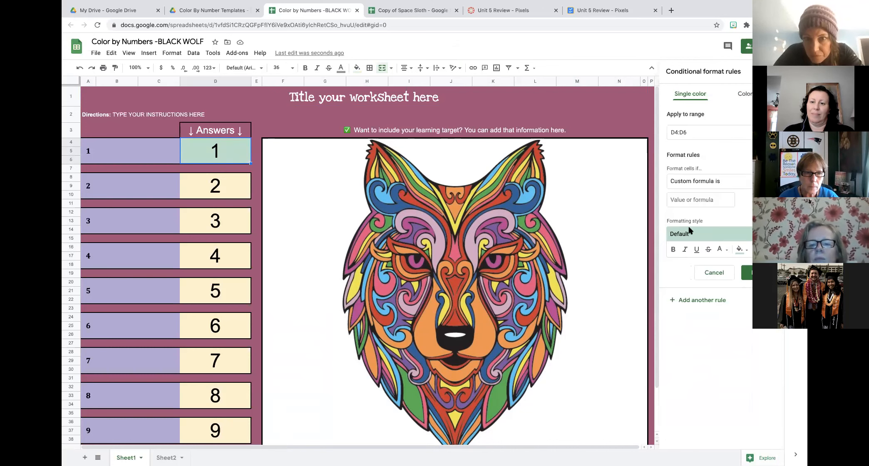
# - Enter =$D$4=1 as the custom formula for the first answer cell's rule
pyautogui.click(685, 201)
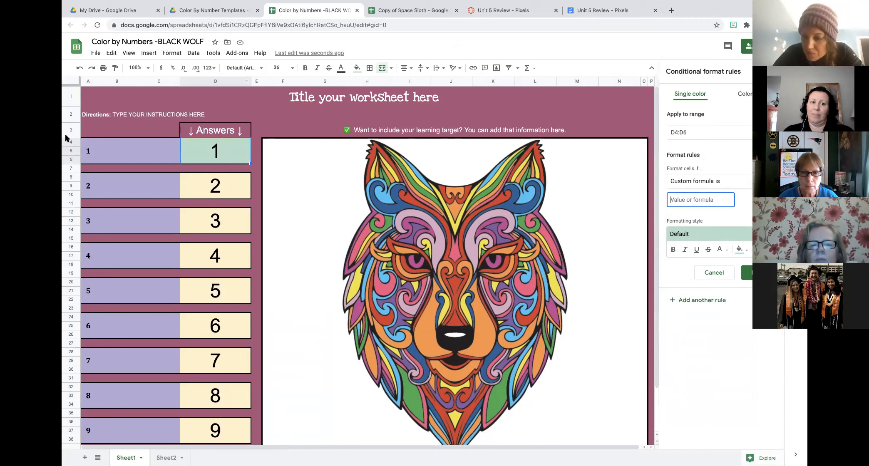
pyautogui.write('=')
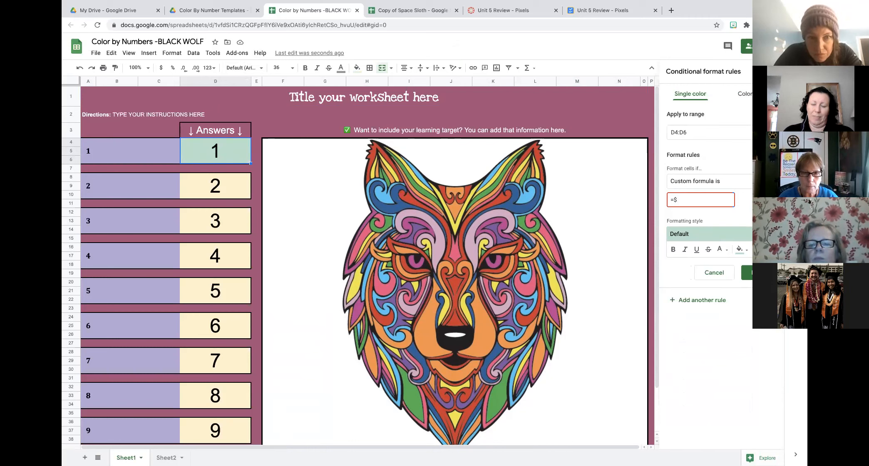
pyautogui.write('$D$1=')
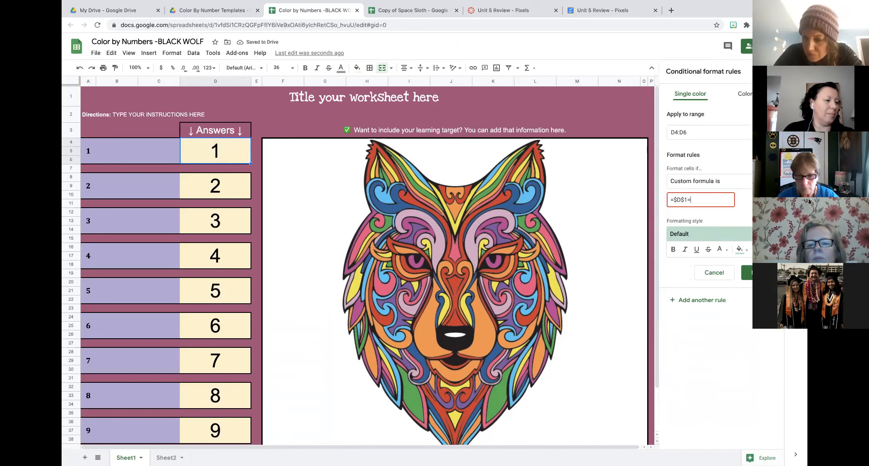
pyautogui.click(687, 199)
pyautogui.press('BackSpace')
pyautogui.write('4')
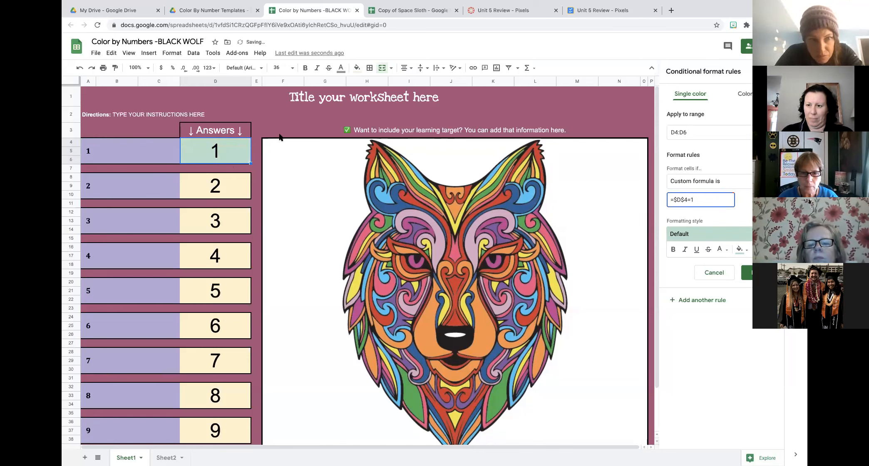
# - Give the =$D$4=1 rule a green fill and save it
pyautogui.click(746, 250)
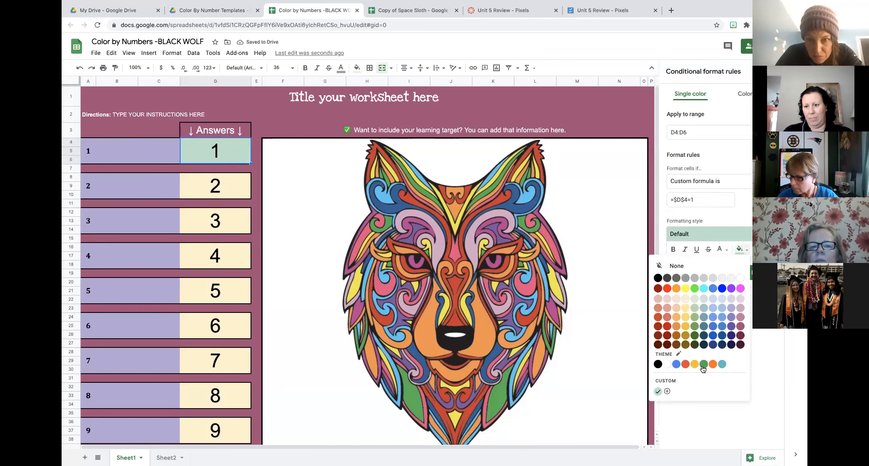
pyautogui.click(703, 364)
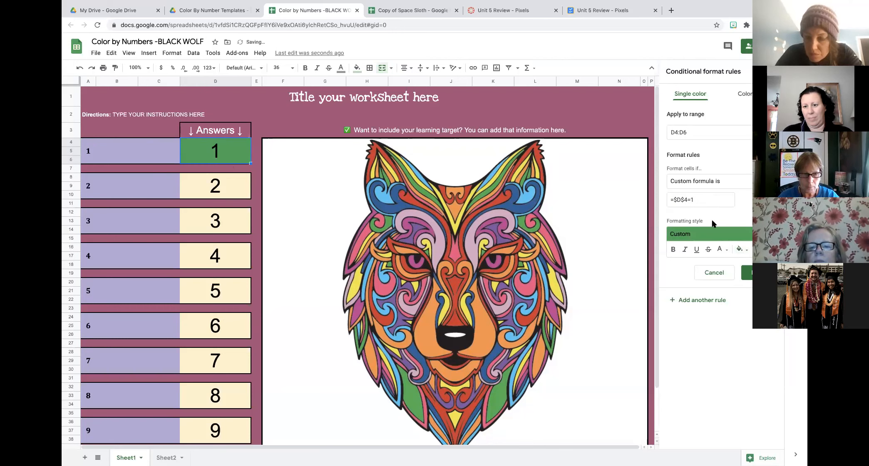
pyautogui.click(691, 200)
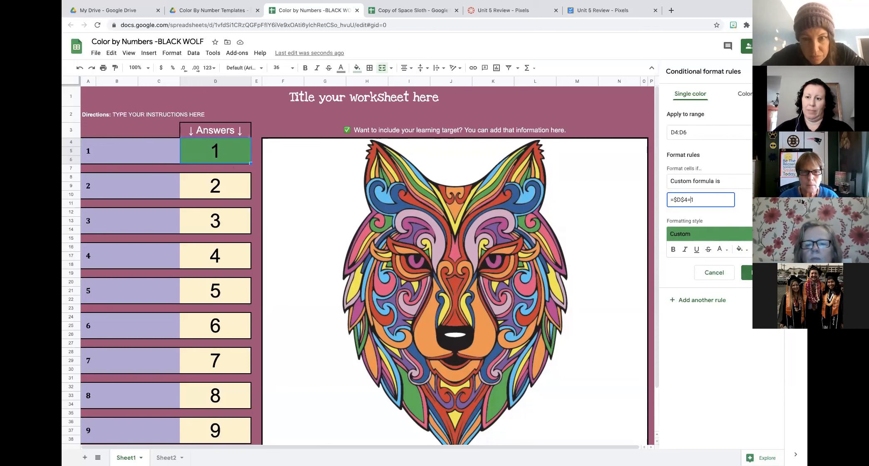
pyautogui.click(747, 273)
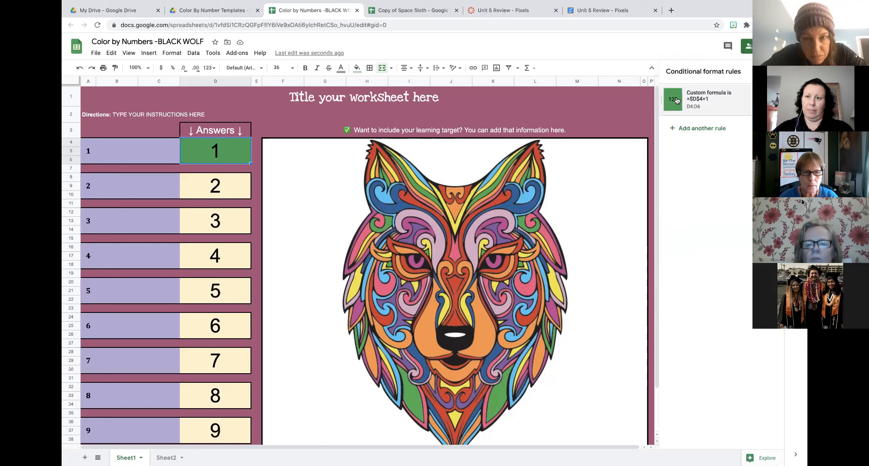
pyautogui.click(728, 112)
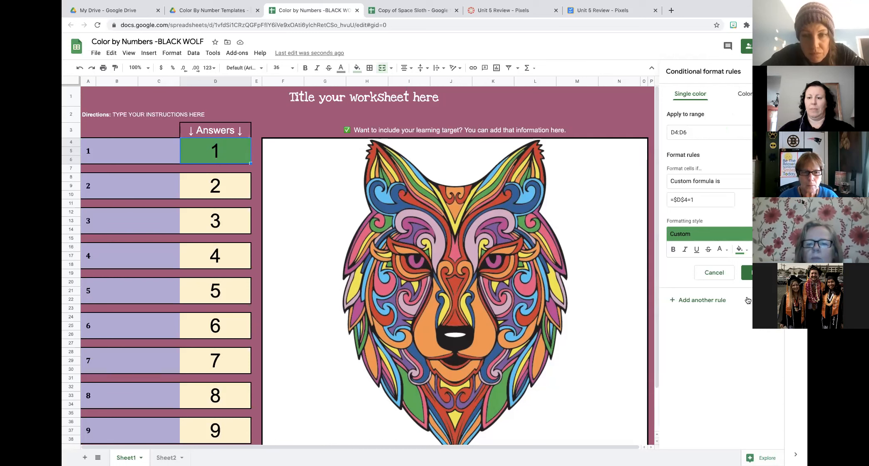
pyautogui.click(757, 273)
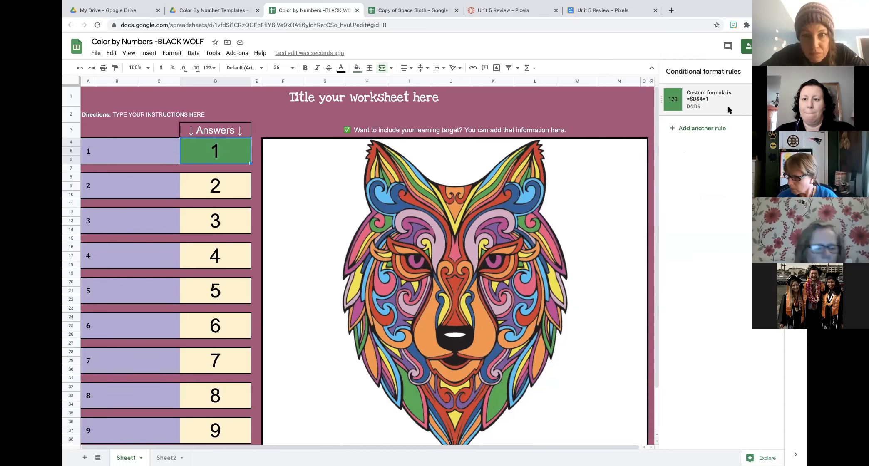
# - Add a second rule to D4:D6 with the custom formula =$D$4="" and a light orange fill
pyautogui.click(729, 111)
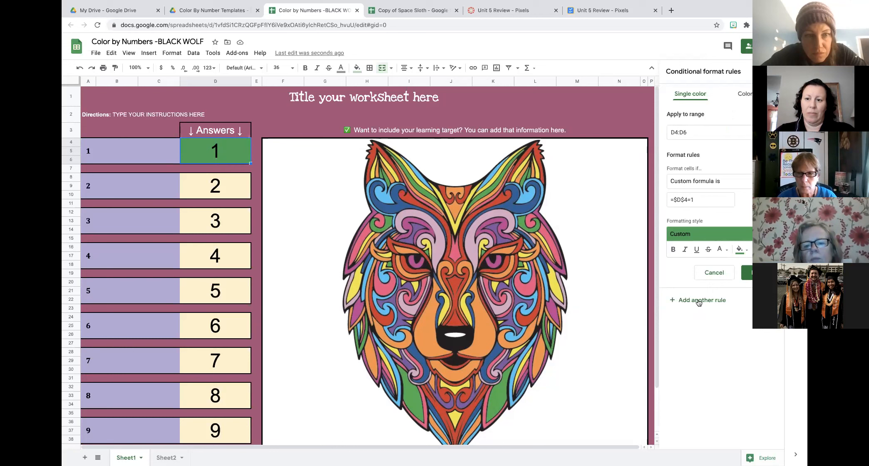
pyautogui.click(699, 301)
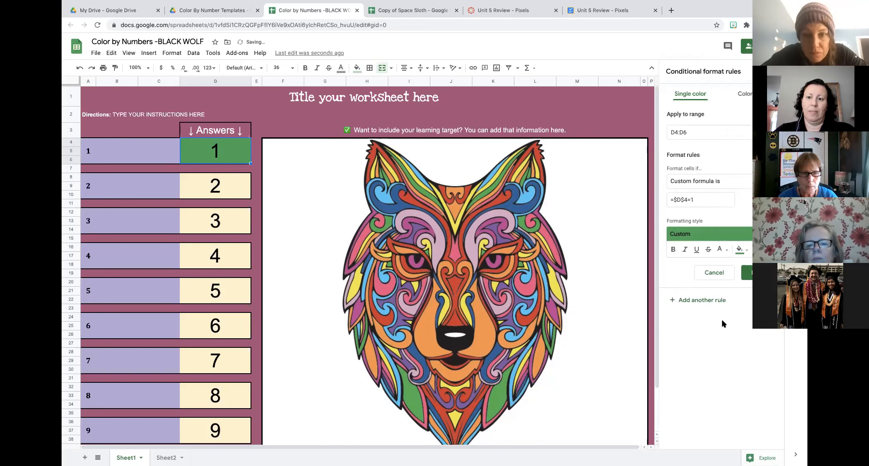
pyautogui.click(691, 199)
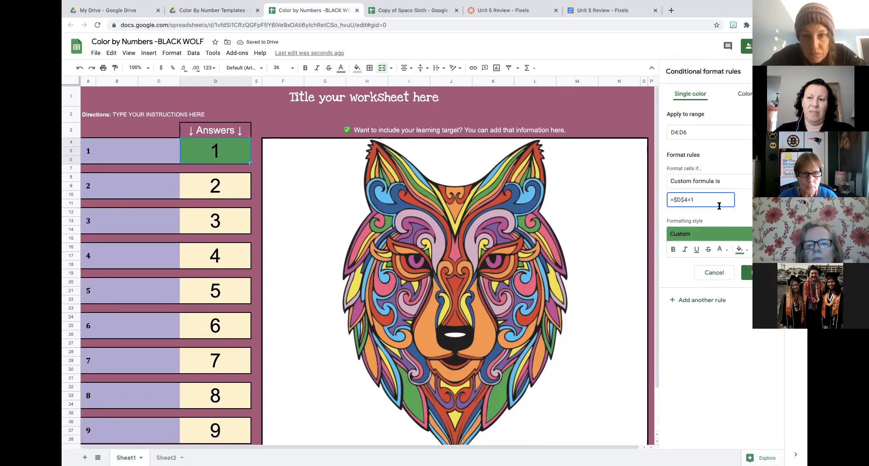
pyautogui.press('BackSpace')
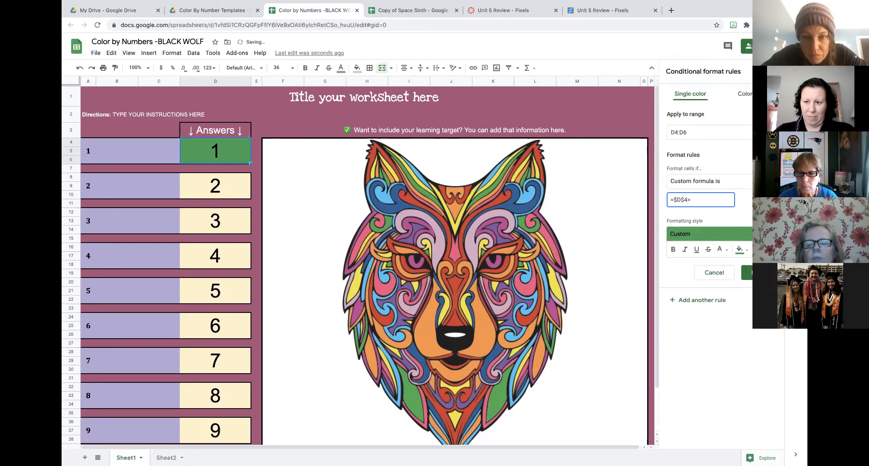
pyautogui.write('""')
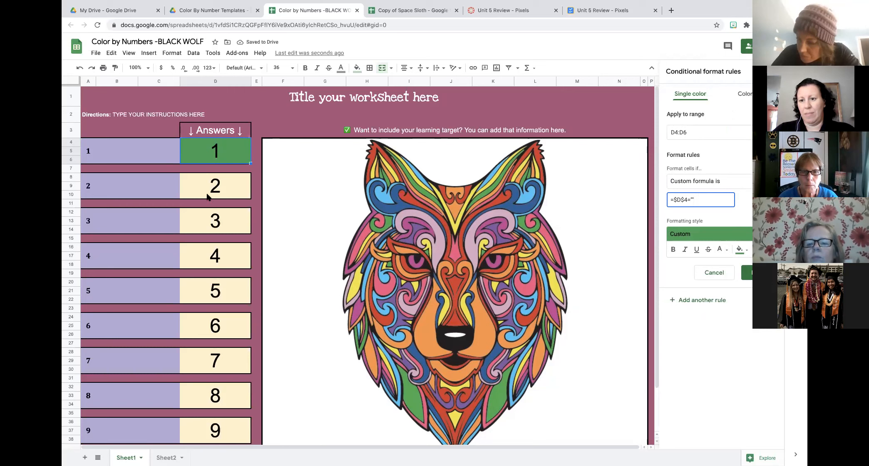
pyautogui.click(748, 252)
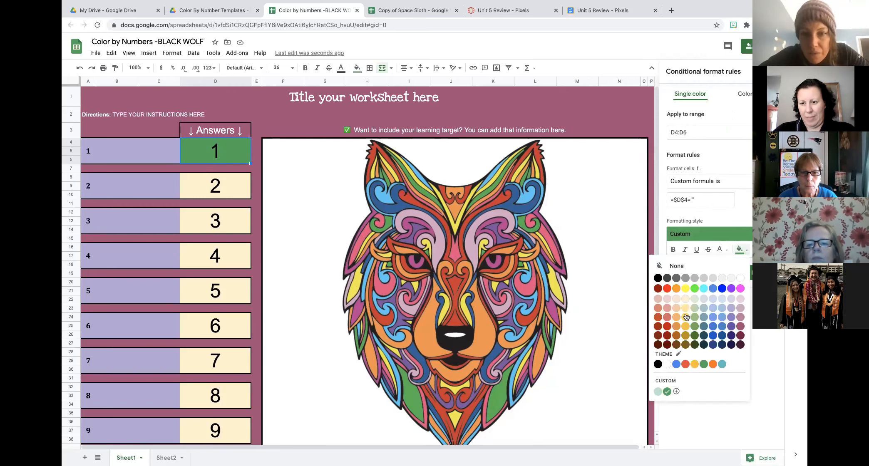
pyautogui.click(676, 299)
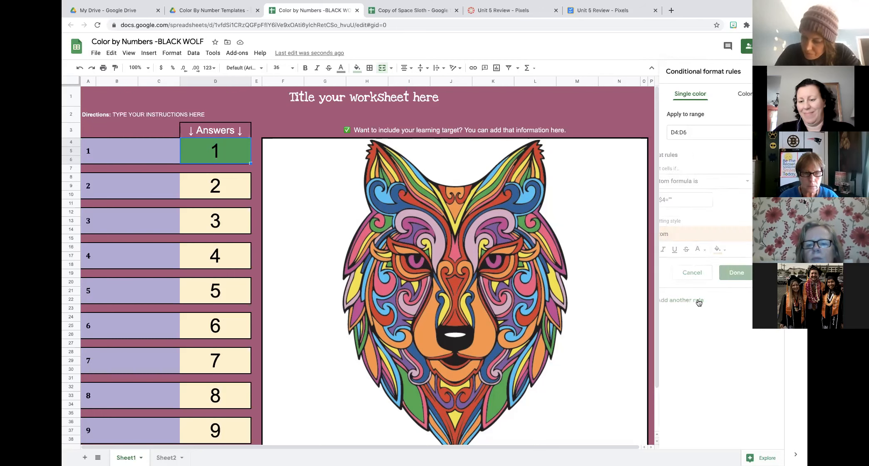
# - Add a third rule to D4:D6 with the custom formula =$D$4<>1 and a red fill, and save the rules
pyautogui.click(690, 199)
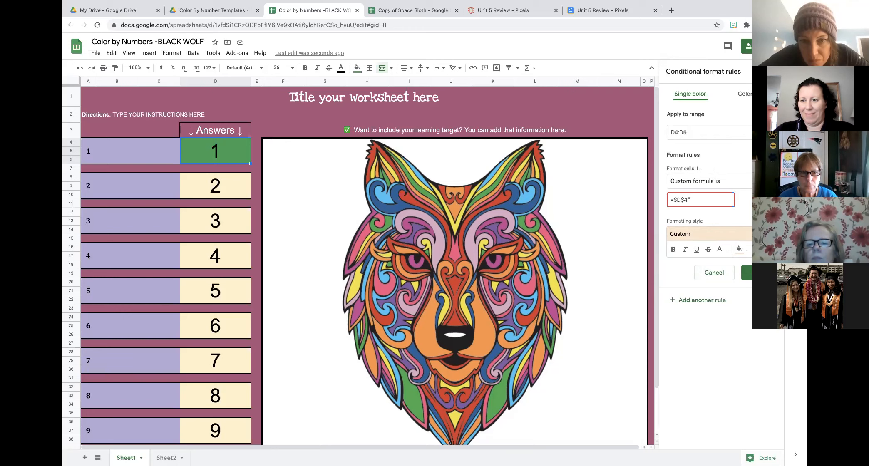
pyautogui.write('>')
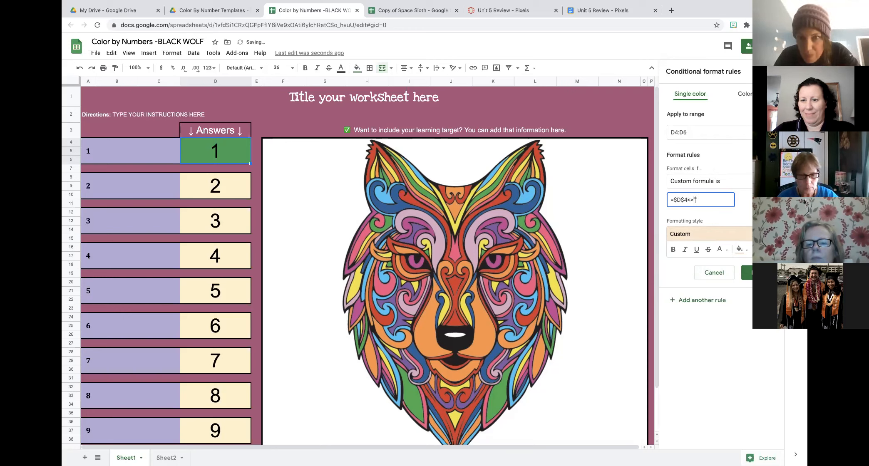
pyautogui.write('1')
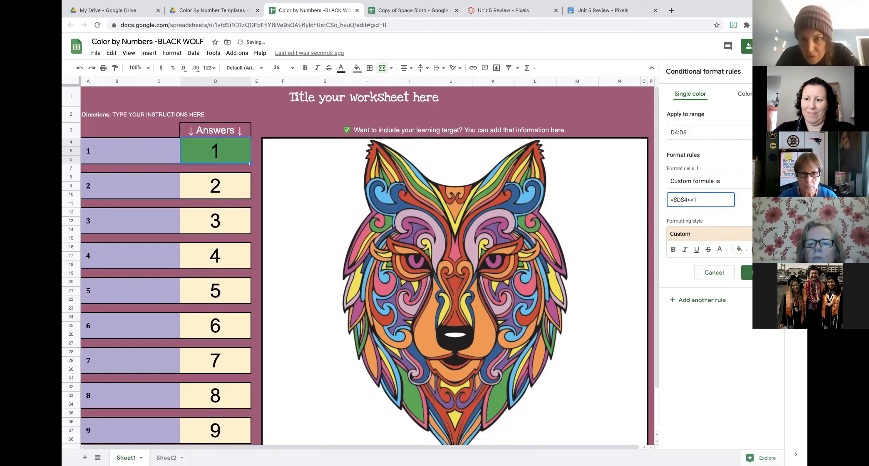
pyautogui.click(740, 249)
pyautogui.click(667, 285)
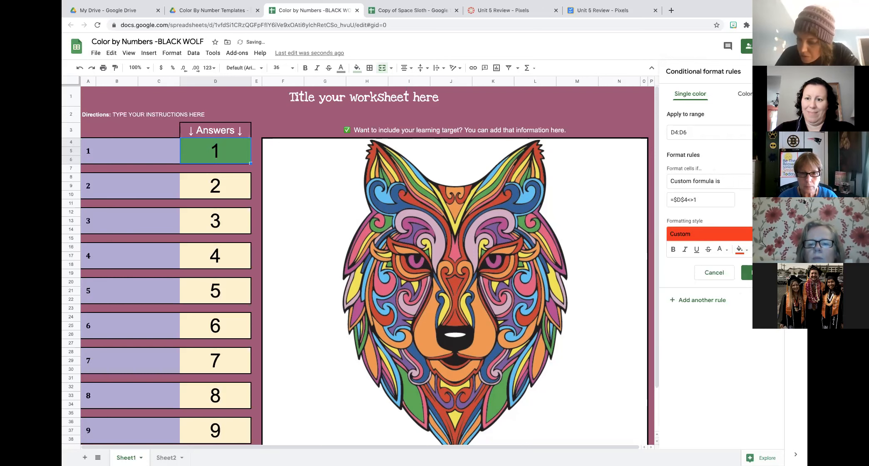
pyautogui.click(747, 273)
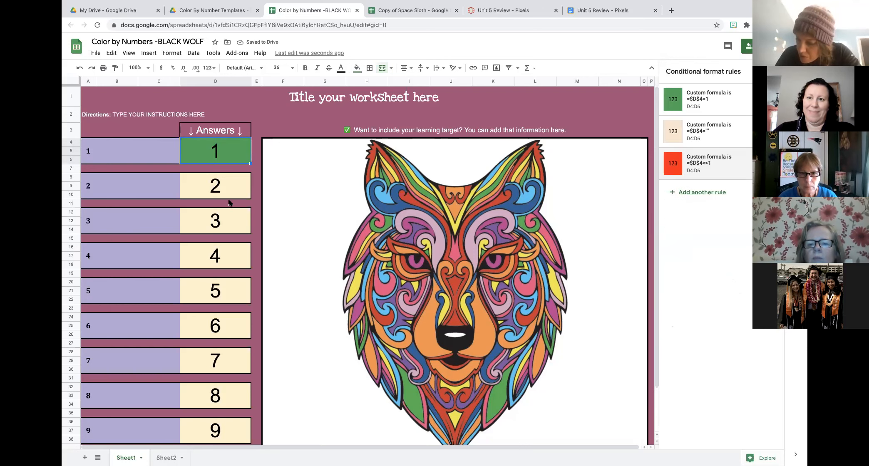
# - Test the blank and correct-answer formatting by clearing the answer to problem 1 and entering 1 again
pyautogui.click(220, 226)
pyautogui.click(242, 152)
pyautogui.press('Delete')
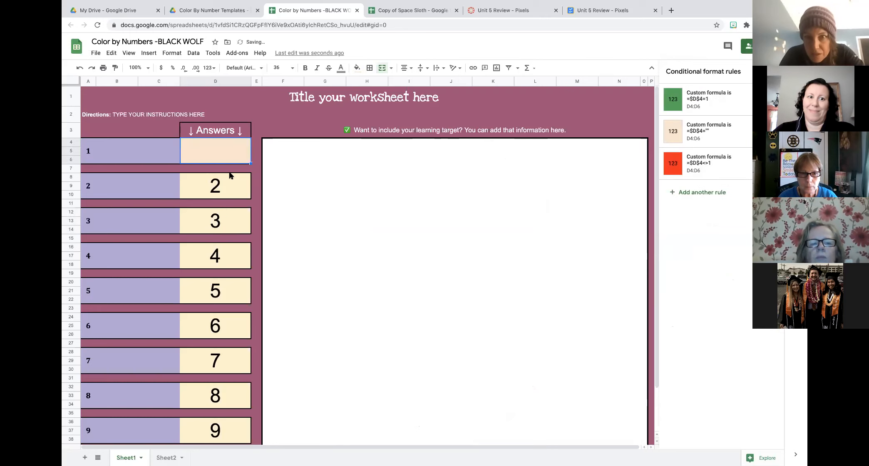
pyautogui.click(229, 213)
pyautogui.click(239, 150)
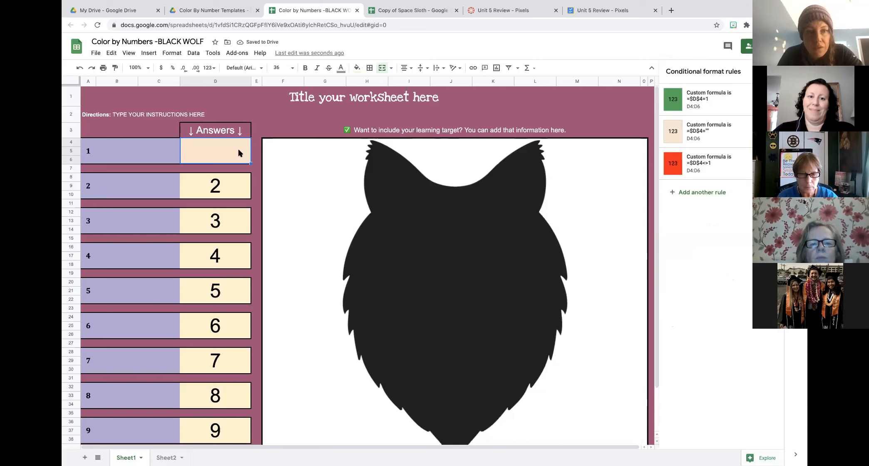
pyautogui.write('1')
pyautogui.press('Return')
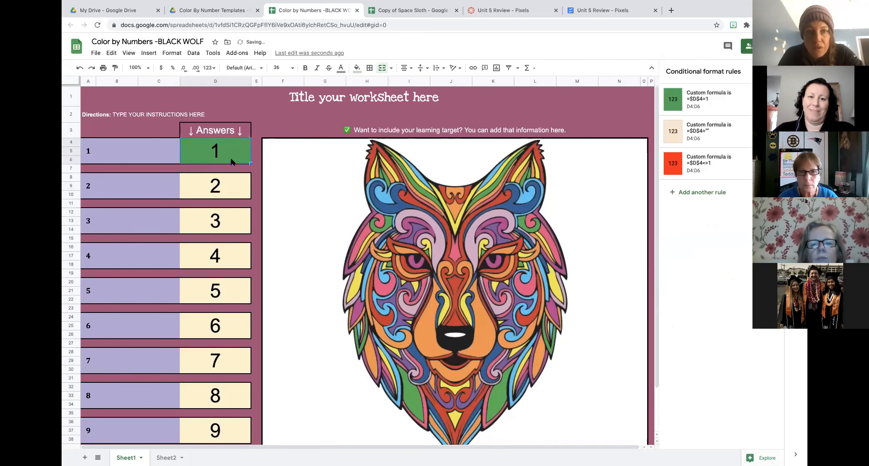
# - Test the wrong-answer formatting by entering 3 for problem 1, and restore the answer to 1
pyautogui.press('Delete')
pyautogui.write('3')
pyautogui.click(231, 182)
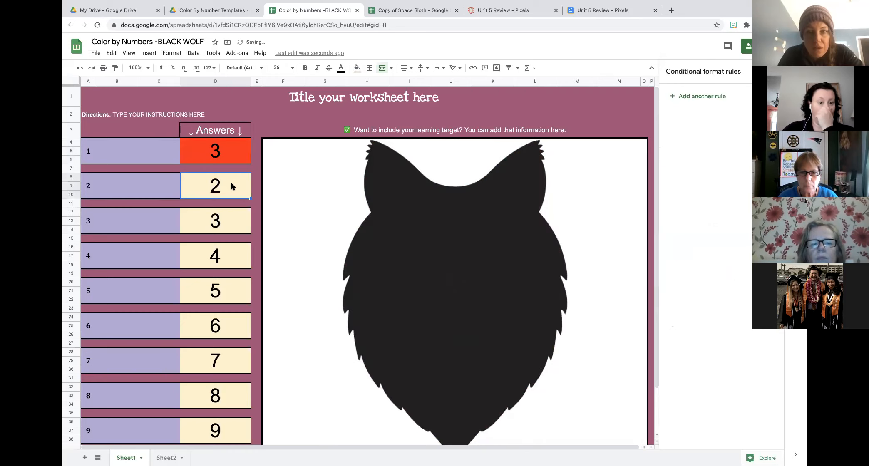
pyautogui.click(228, 154)
pyautogui.press('Delete')
pyautogui.write('1')
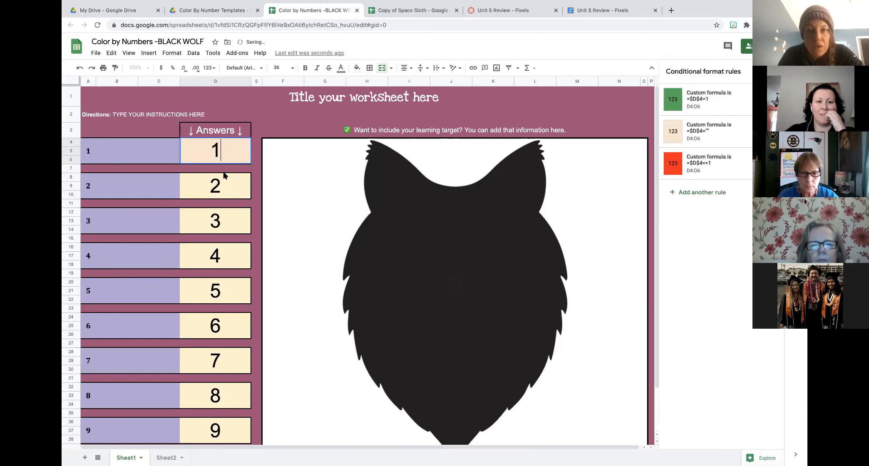
pyautogui.click(228, 187)
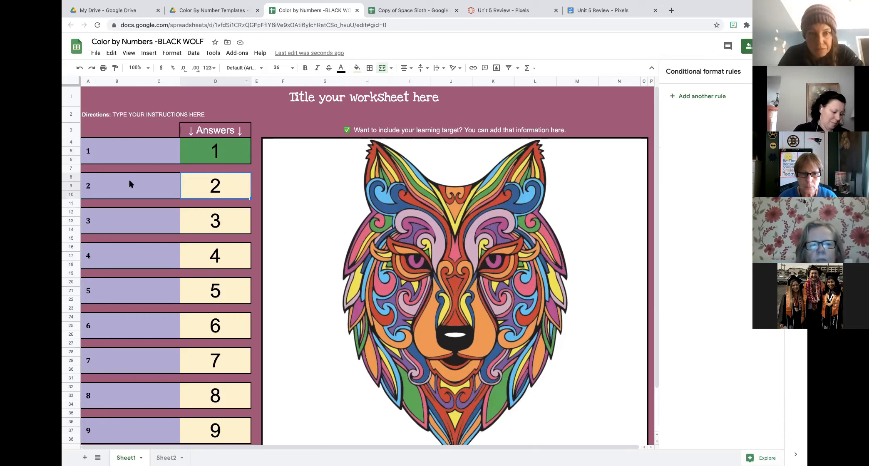
# - Add a conditional formatting rule to D8:D10 with the custom formula =$D$8=2 and a green fill
pyautogui.rightClick(221, 191)
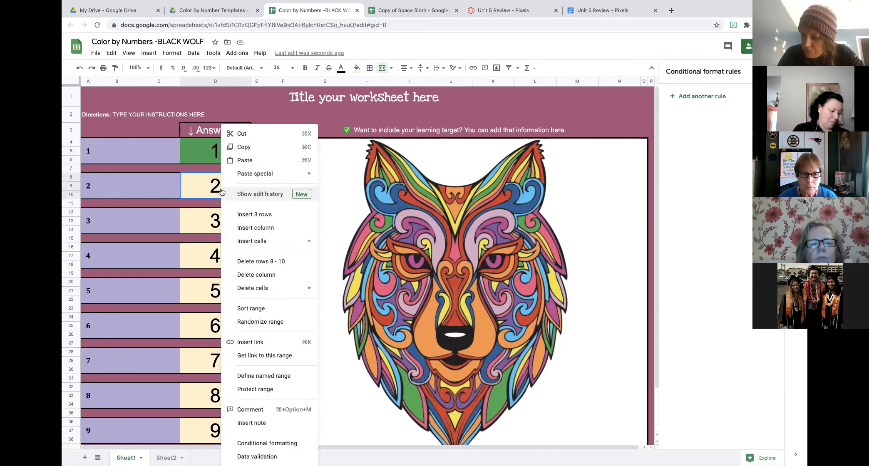
pyautogui.click(268, 443)
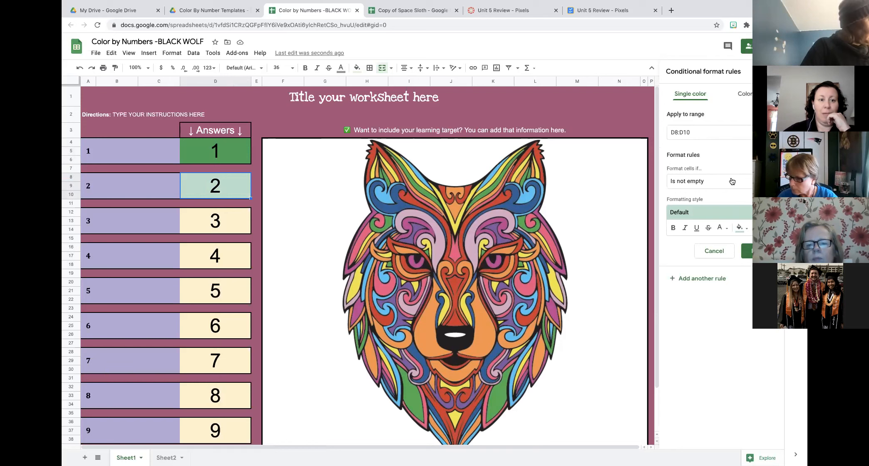
pyautogui.click(731, 181)
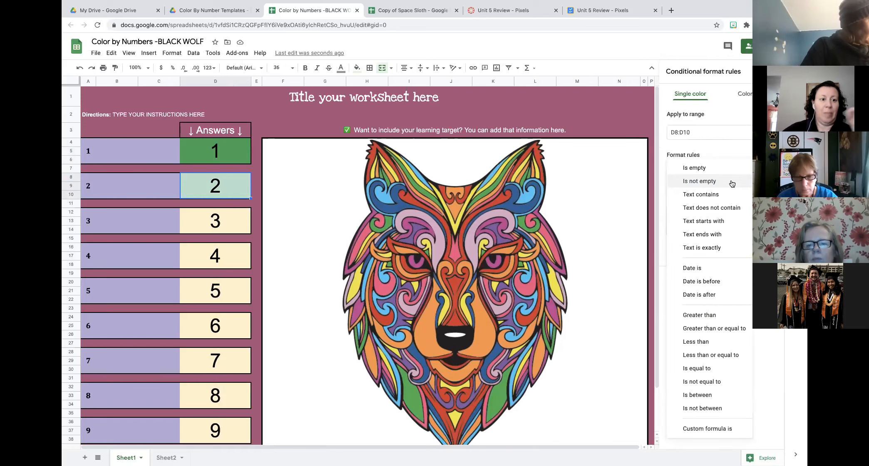
pyautogui.click(736, 428)
pyautogui.click(711, 200)
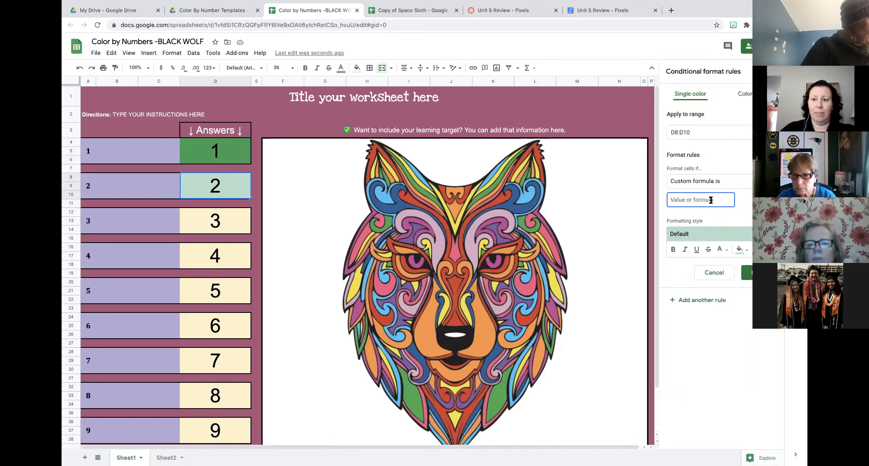
pyautogui.write('=$D$')
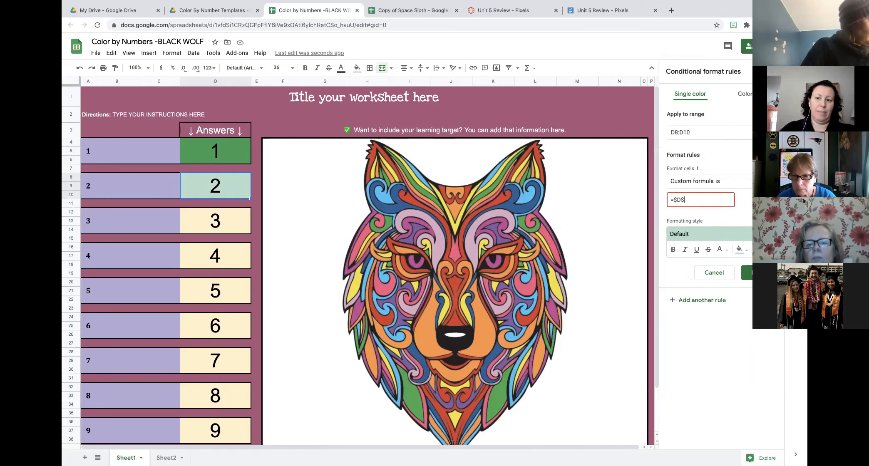
pyautogui.write('8=2')
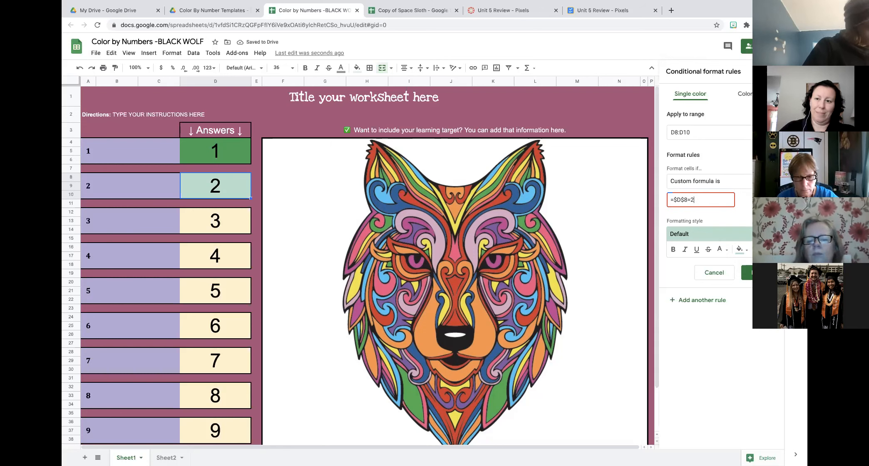
pyautogui.click(739, 249)
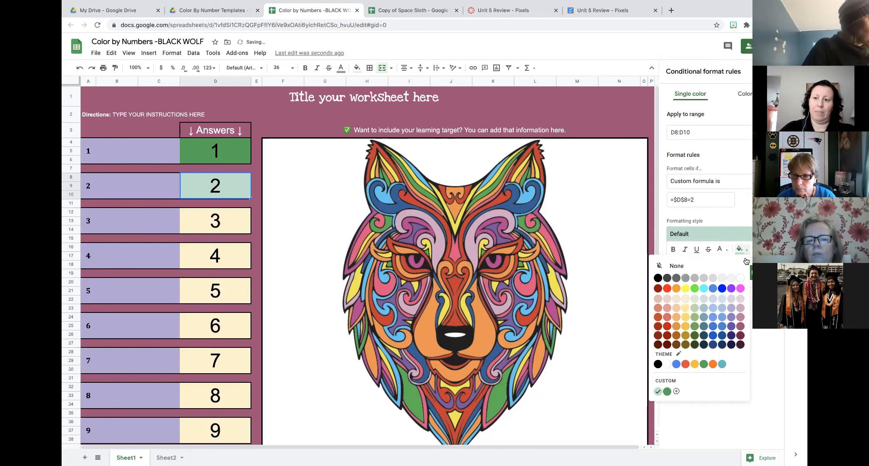
pyautogui.click(666, 392)
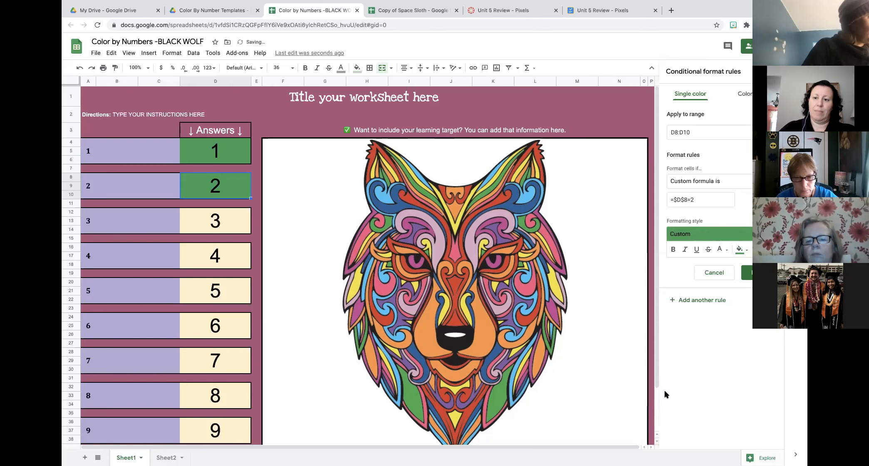
# - Add a second rule to D8:D10 with the custom formula =$D$8="" and a light orange fill
pyautogui.click(708, 300)
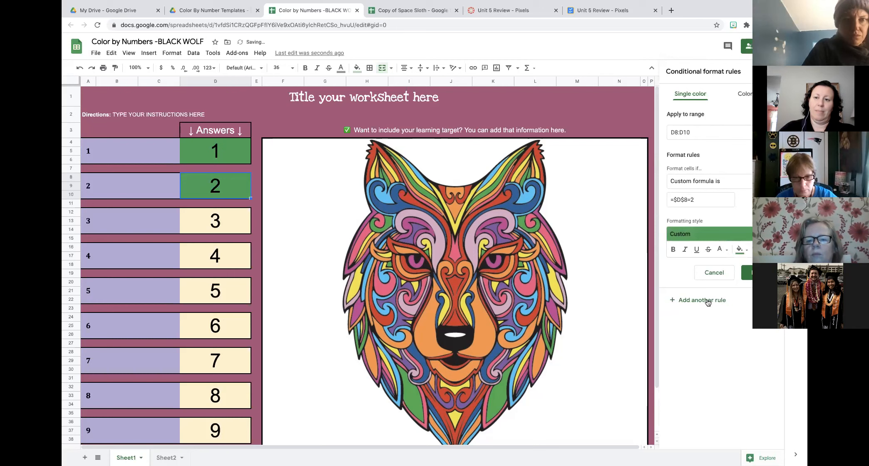
pyautogui.click(706, 200)
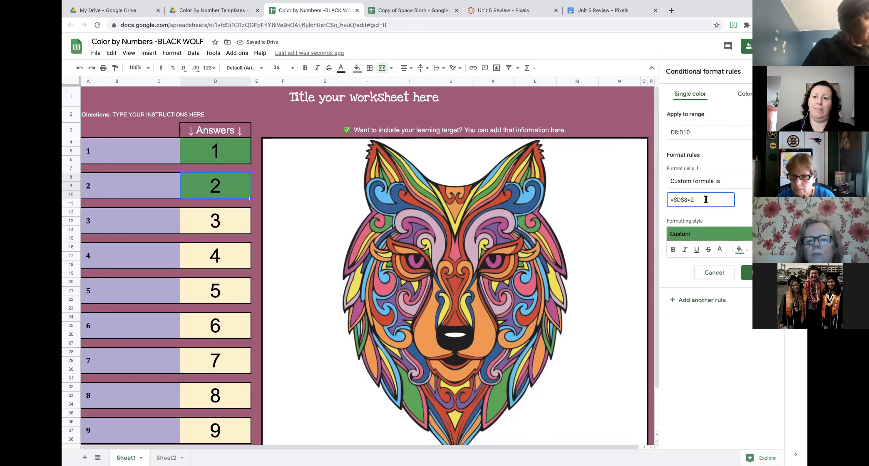
pyautogui.press('BackSpace')
pyautogui.write('""')
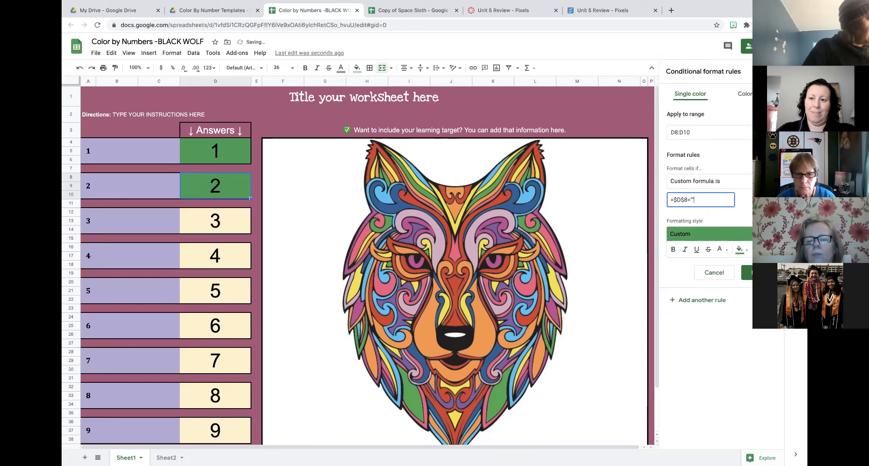
pyautogui.click(746, 251)
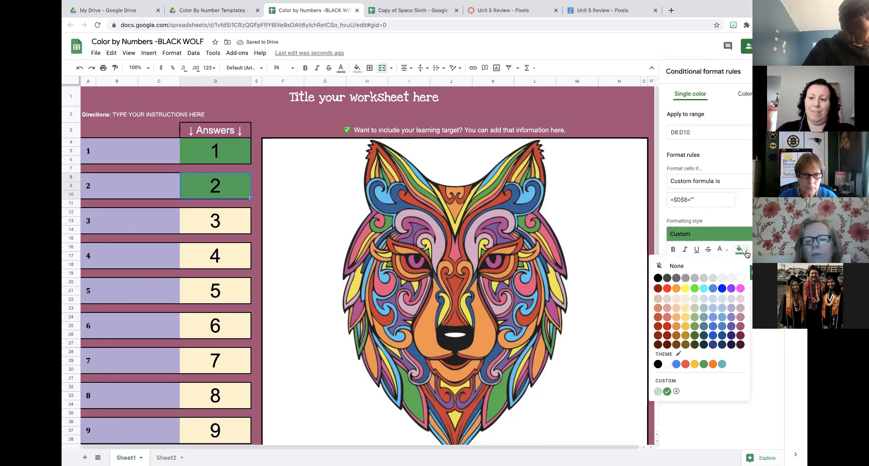
pyautogui.click(676, 298)
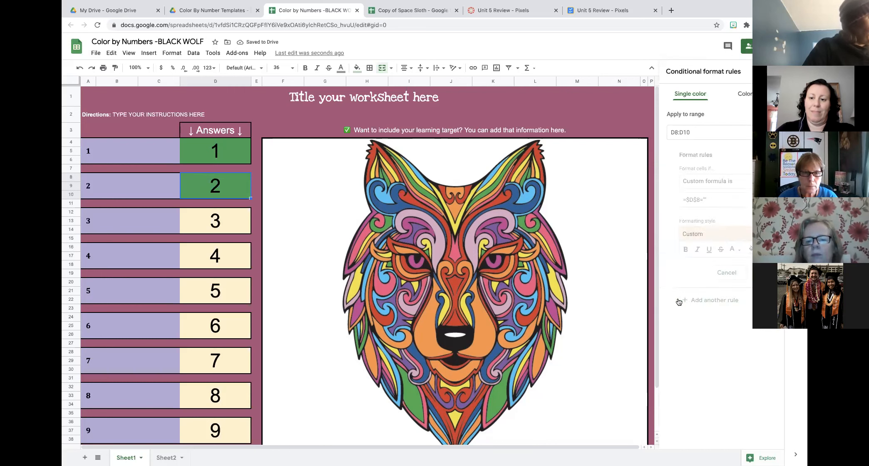
# - Add a third rule to D8:D10 with the custom formula =$D$8<>2 and a red fill, and save the rules
pyautogui.click(690, 201)
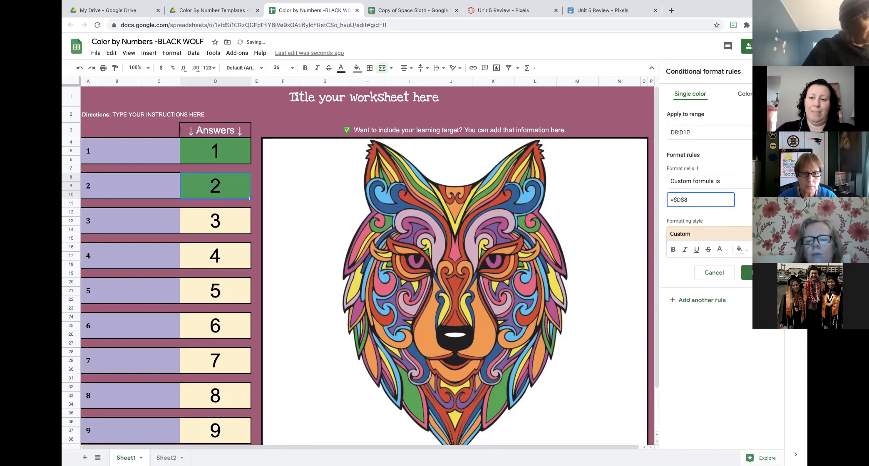
pyautogui.write('<')
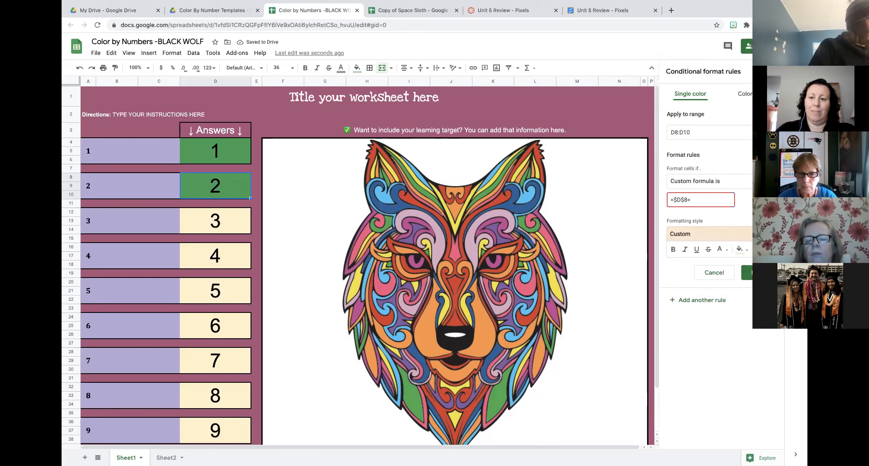
pyautogui.write('>2')
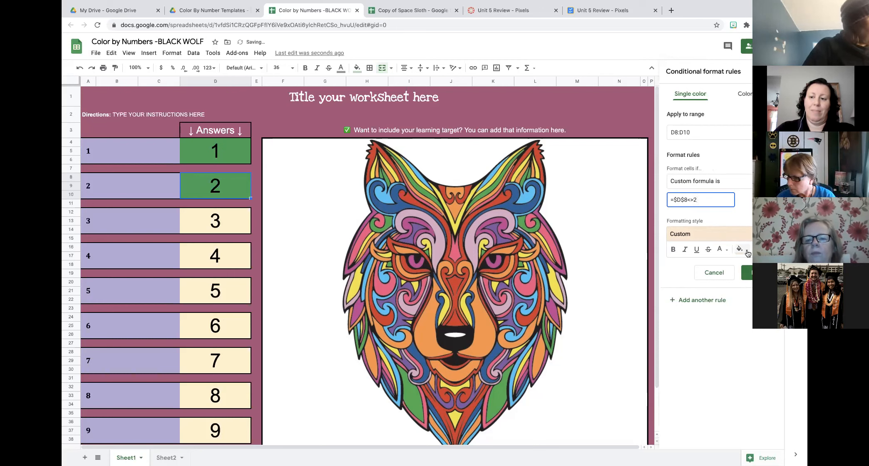
pyautogui.click(747, 252)
pyautogui.click(665, 283)
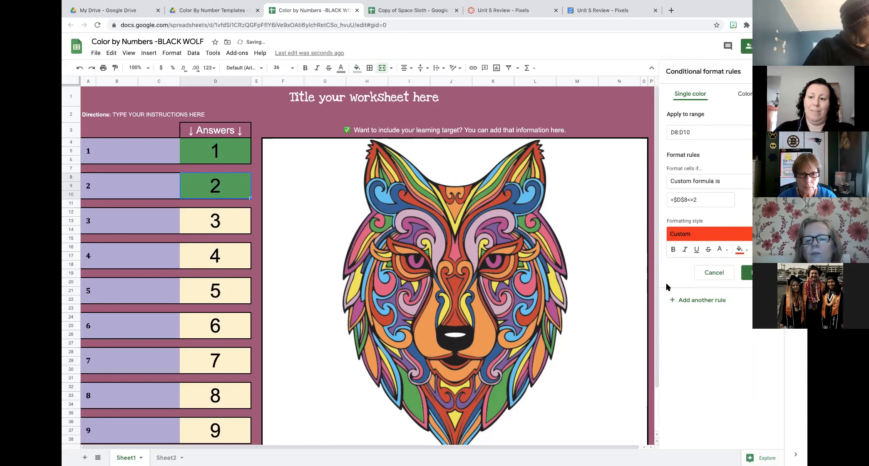
pyautogui.click(747, 272)
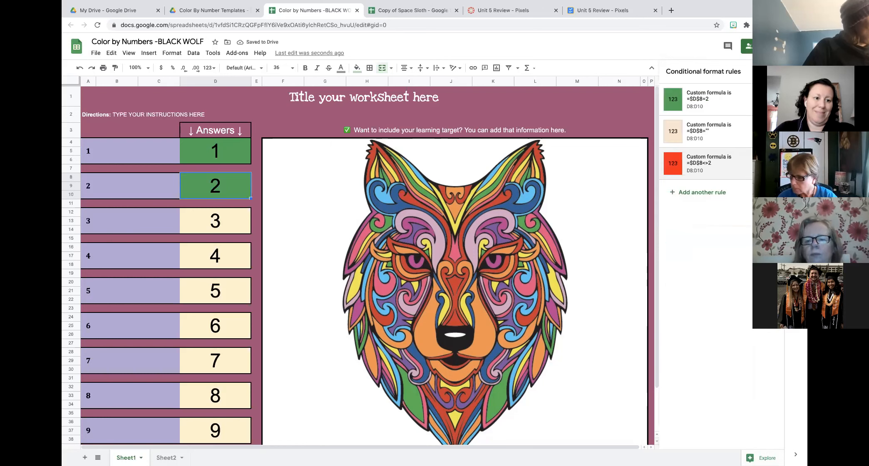
# - Test the blank and correct-answer formatting by clearing the answer to problem 2 and entering 2 again
pyautogui.click(223, 219)
pyautogui.click(225, 191)
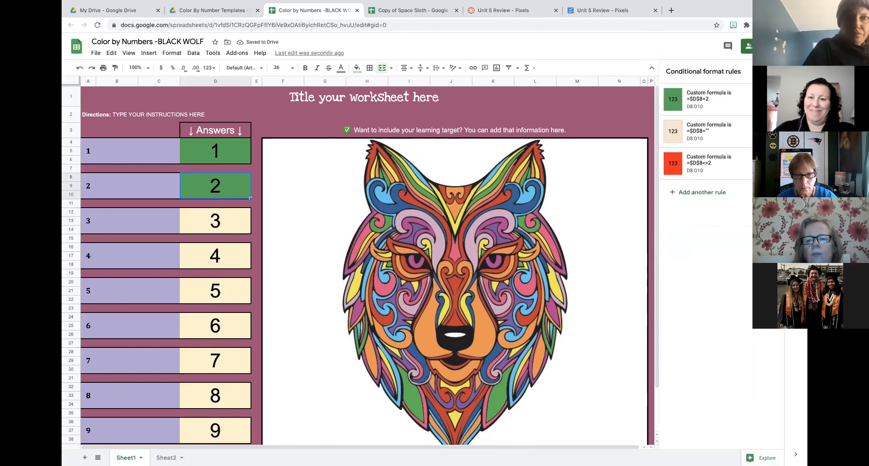
pyautogui.press('Delete')
pyautogui.write('2')
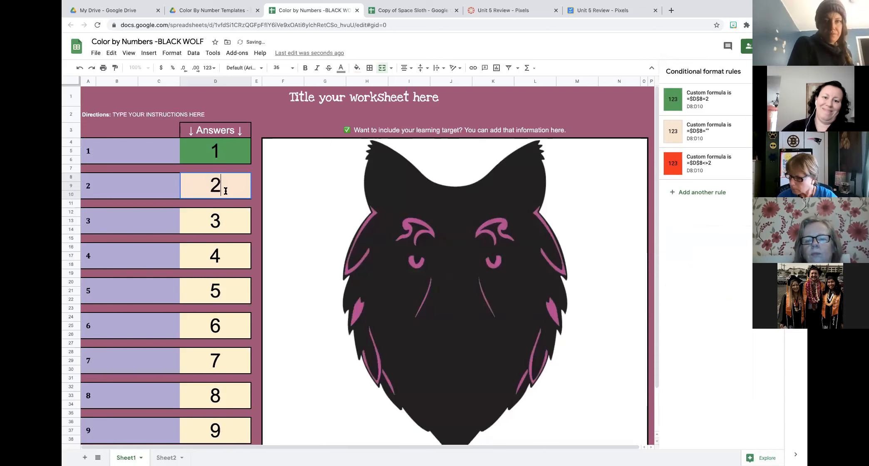
pyautogui.press('Return')
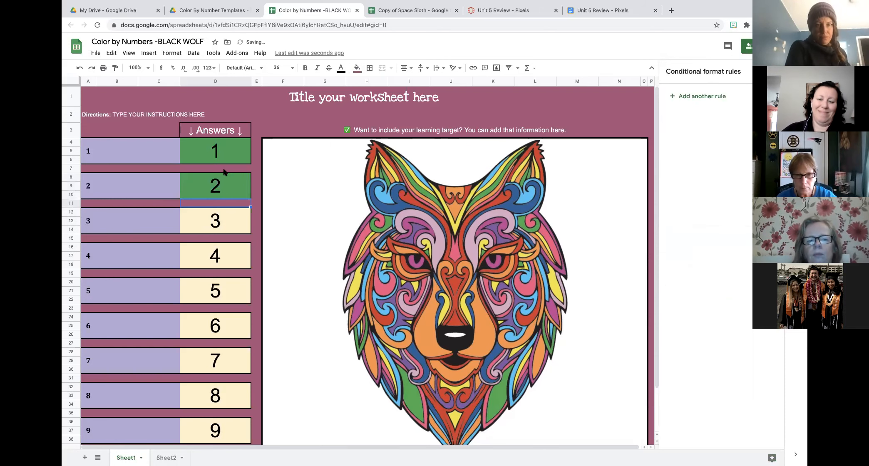
# - Test the wrong-answer formatting by entering 3 for problem 2, and restore the answer to 2
pyautogui.click(220, 187)
pyautogui.write('3')
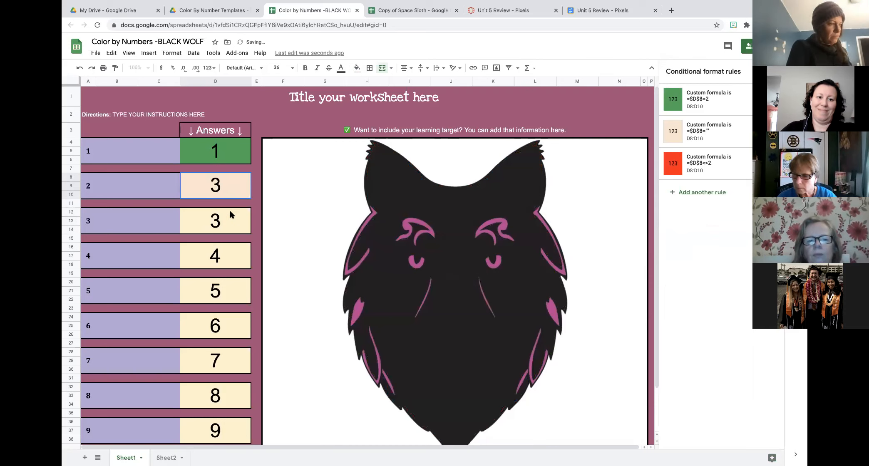
pyautogui.press('Return')
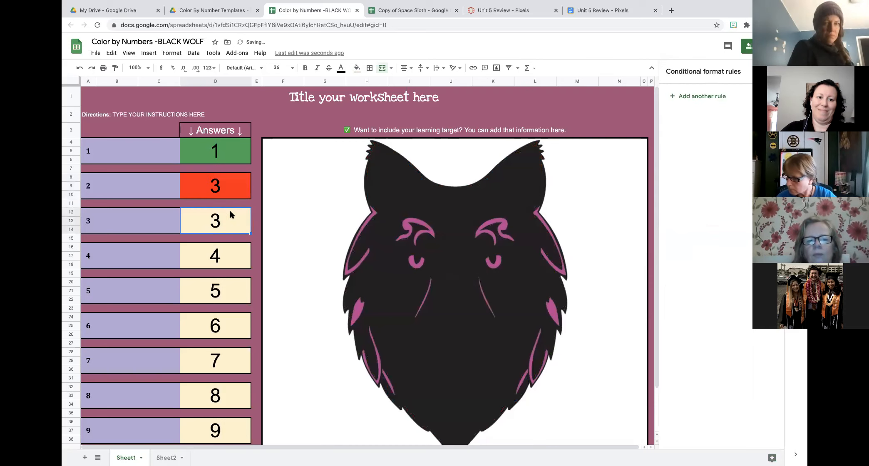
pyautogui.click(229, 187)
pyautogui.write('2')
pyautogui.press('Return')
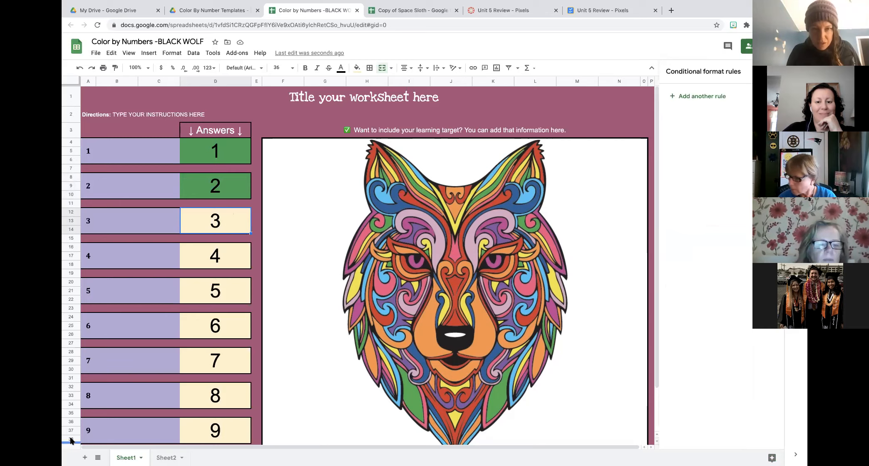
# - Look at the question and wolf picture list on Sheet2, and return to Sheet1
pyautogui.click(173, 459)
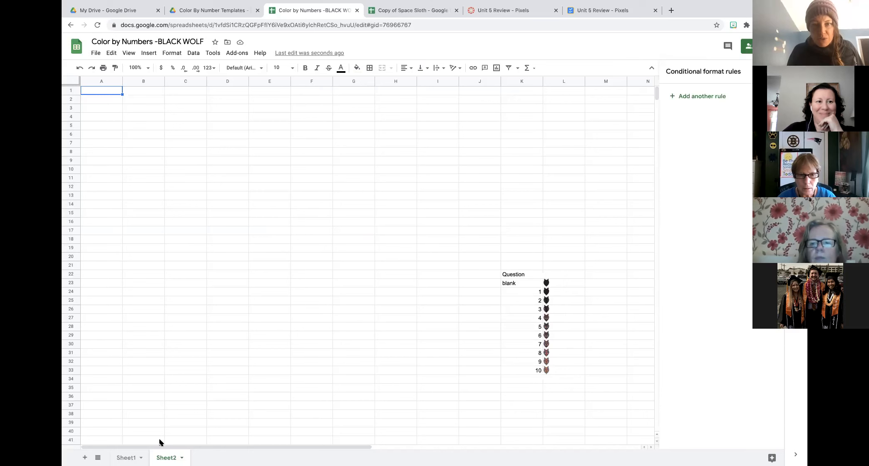
pyautogui.click(126, 458)
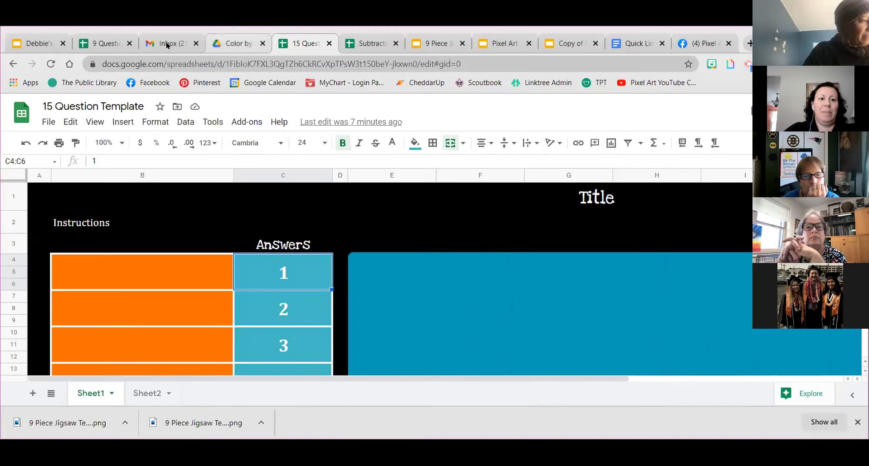
# - Switch to the 9 Question Coloring/Jigsaw Template in a maximized window and clear all the answers in R4:R36 on Sheet1
pyautogui.click(166, 45)
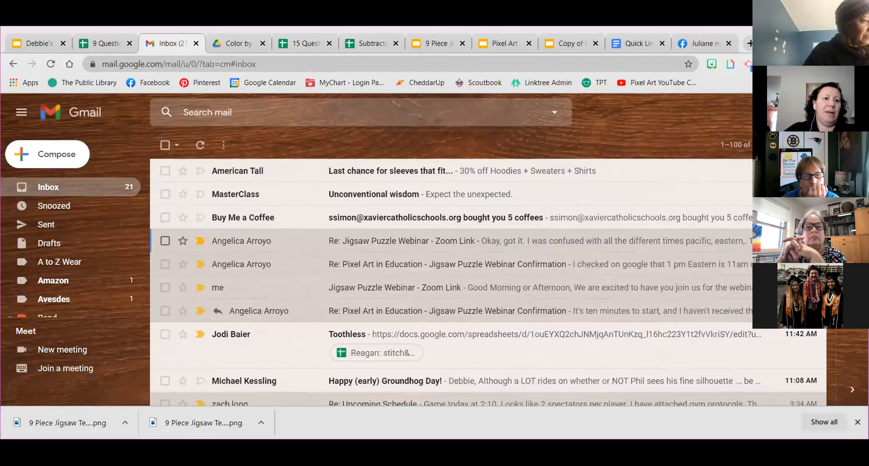
pyautogui.click(103, 44)
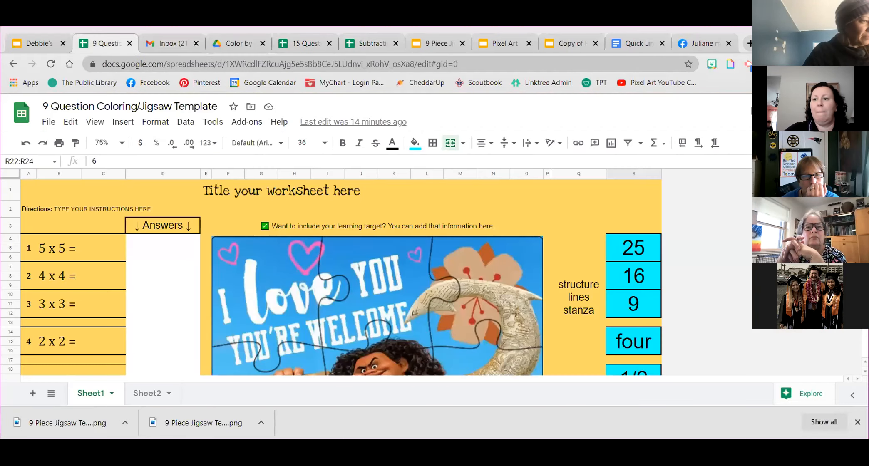
pyautogui.click(823, 34)
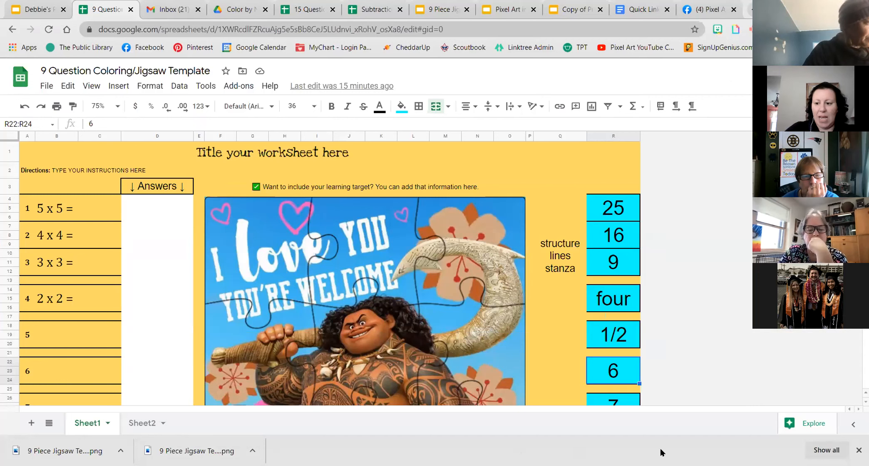
pyautogui.moveTo(620, 211); pyautogui.dragTo(617, 393)
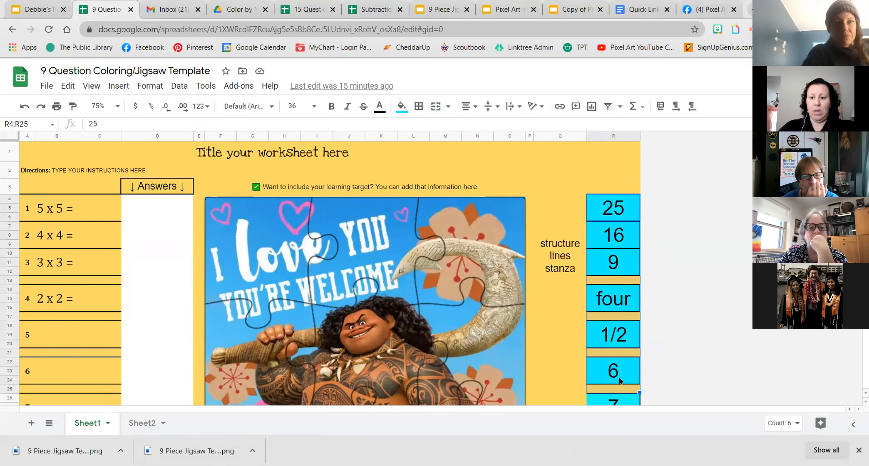
pyautogui.press('Delete')
pyautogui.scroll(-2, 618, 392)
pyautogui.moveTo(619, 329); pyautogui.dragTo(623, 395)
pyautogui.press('Delete')
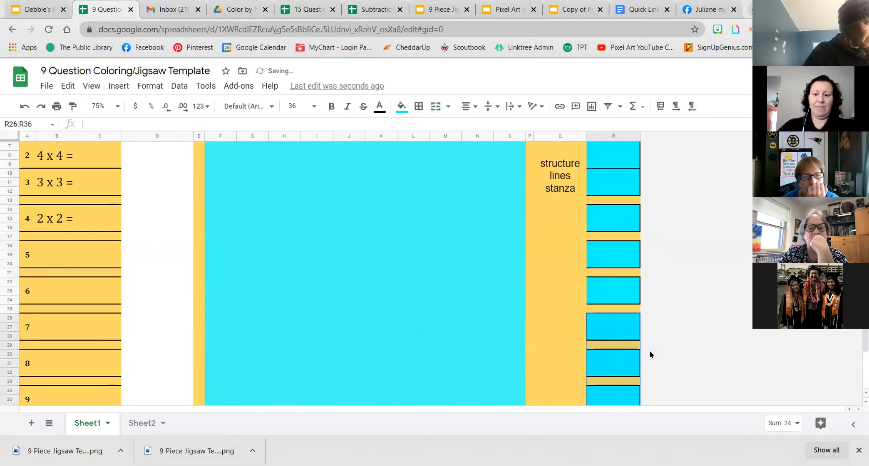
pyautogui.scroll(3, 411, 283)
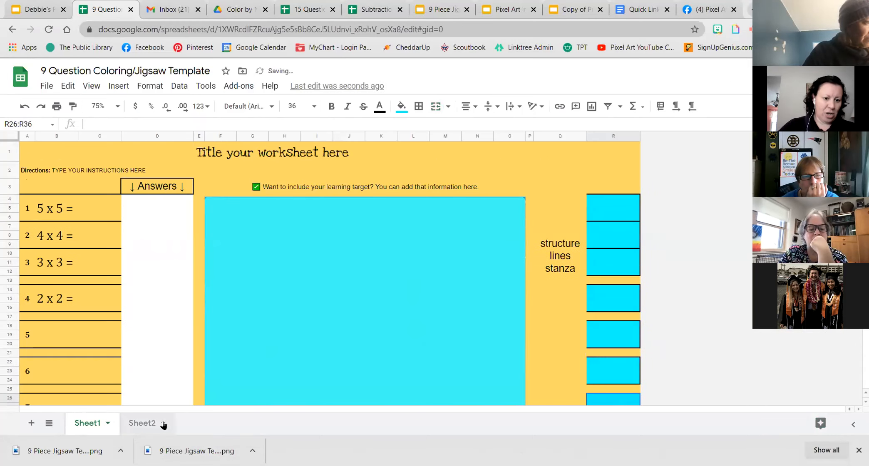
# - Clear the contents and formatting of column S on Sheet2
pyautogui.click(149, 418)
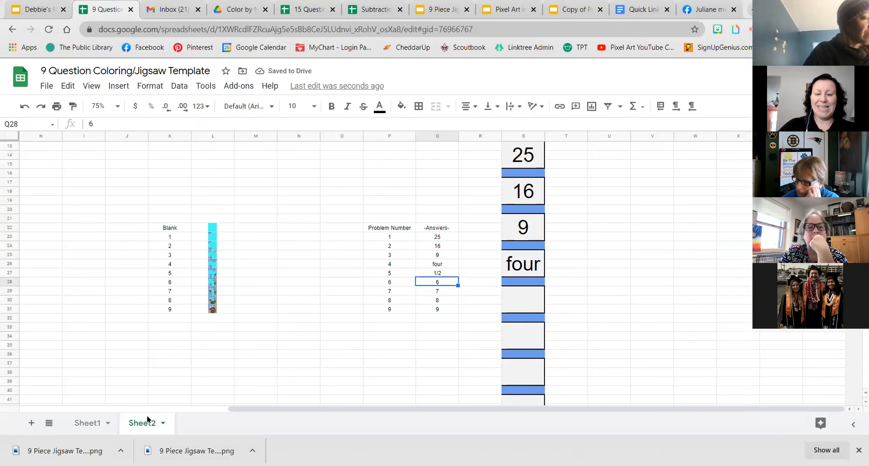
pyautogui.click(521, 137)
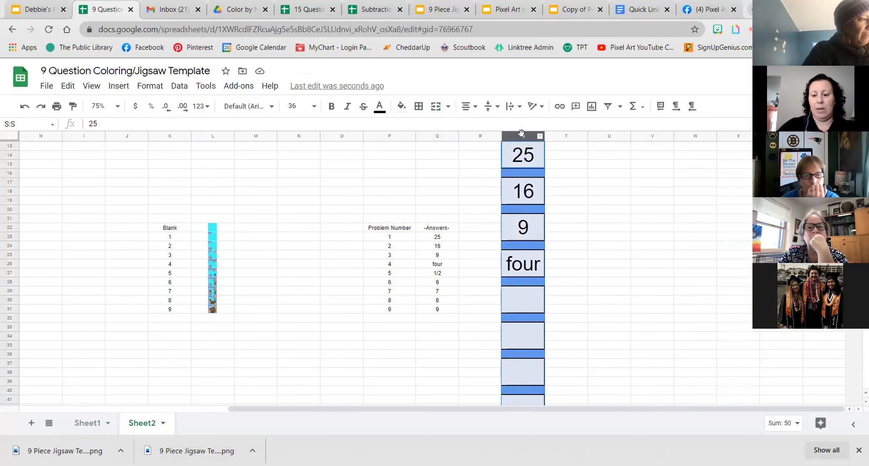
pyautogui.press('Delete')
pyautogui.click(153, 86)
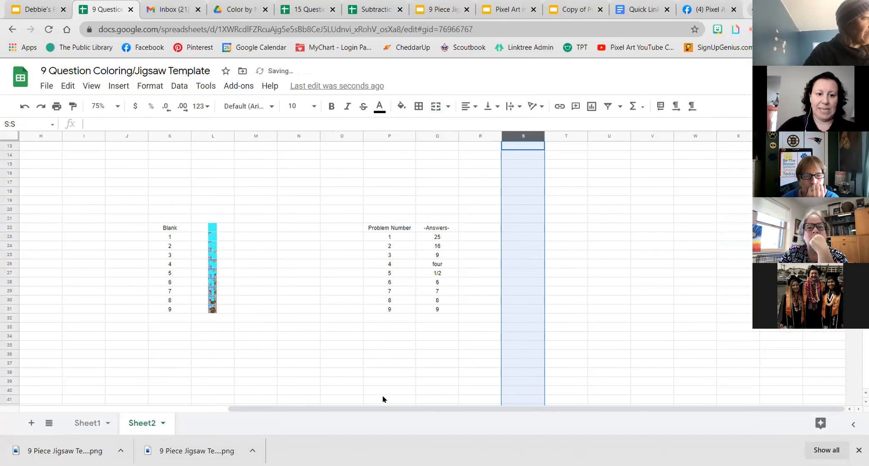
# - Make all the text on Sheet2 white and hide column L with the picture pieces
pyautogui.click(12, 137)
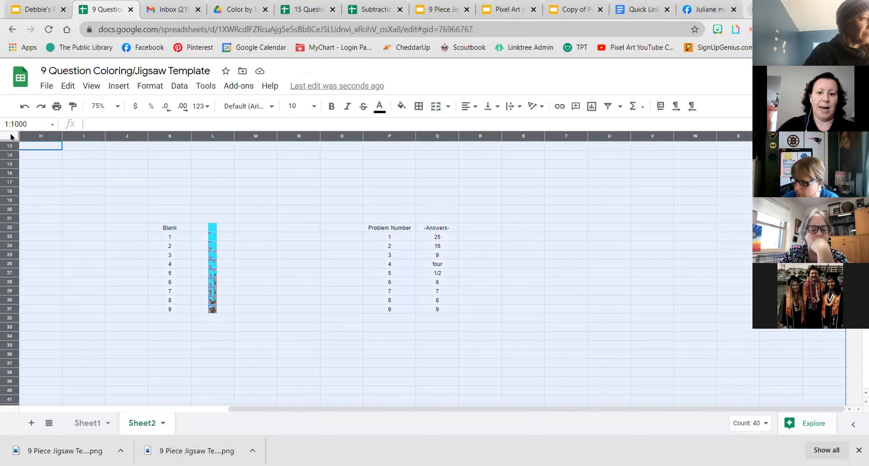
pyautogui.click(379, 107)
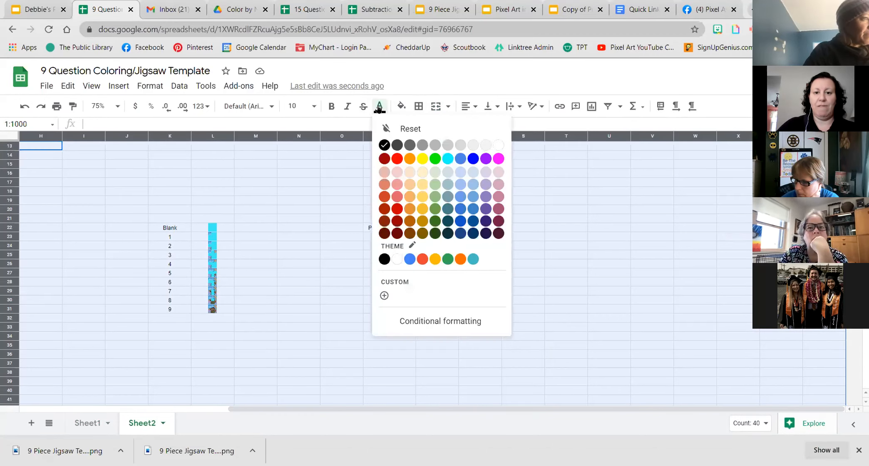
pyautogui.click(498, 145)
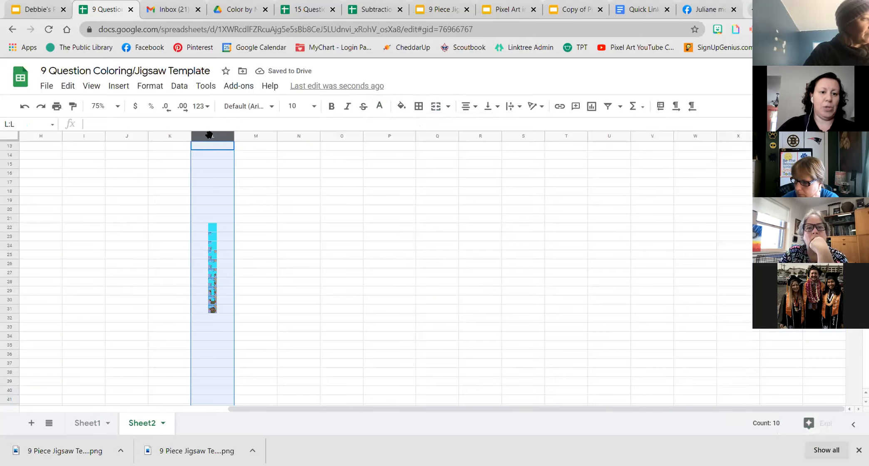
pyautogui.click(211, 136)
pyautogui.rightClick(213, 138)
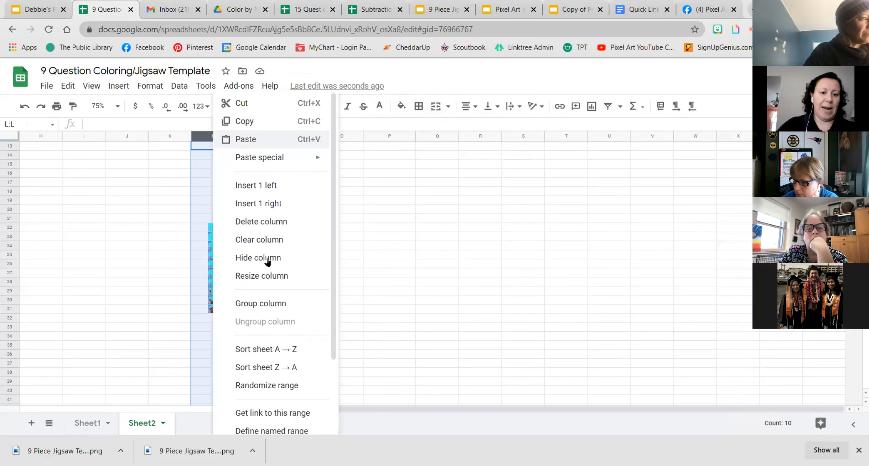
pyautogui.click(252, 258)
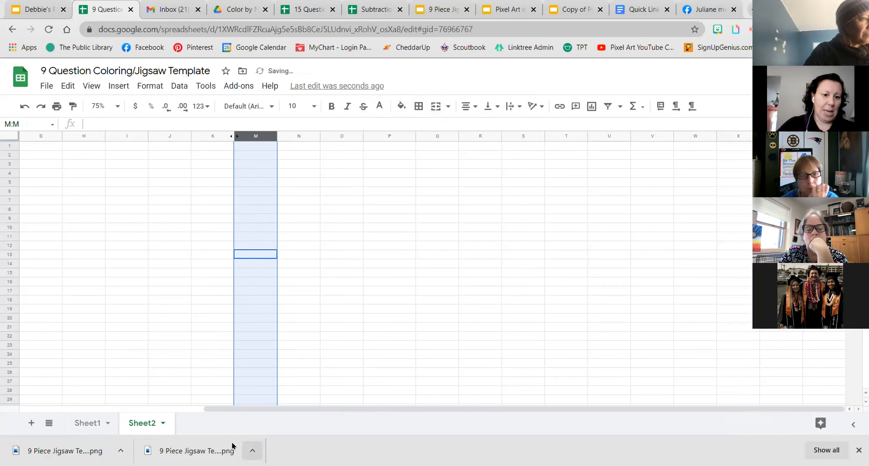
# - Hide Sheet2 from the spreadsheet and unhide it again
pyautogui.click(163, 423)
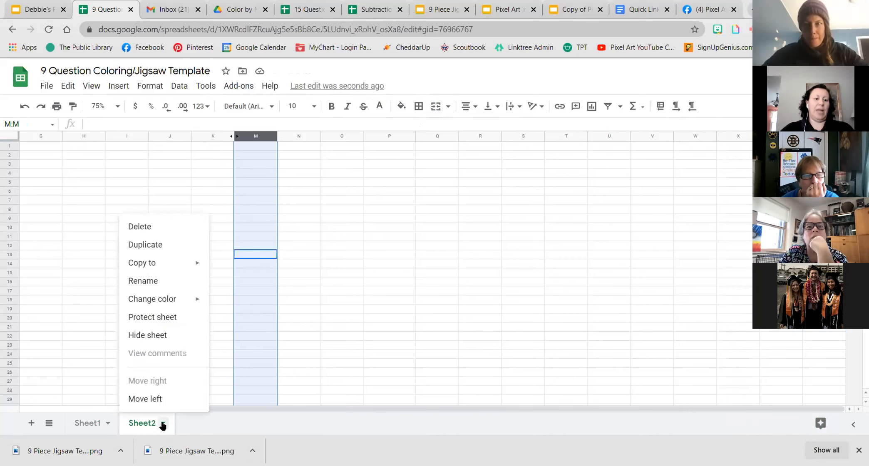
pyautogui.click(144, 335)
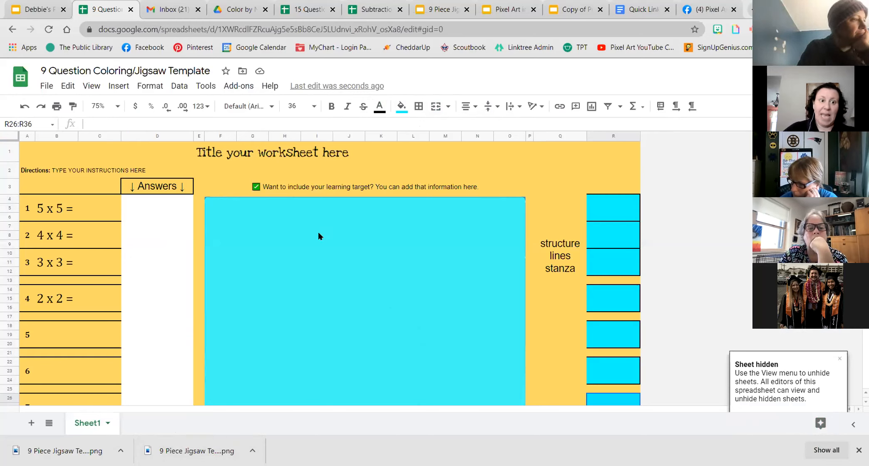
pyautogui.click(89, 86)
pyautogui.moveTo(105, 225)
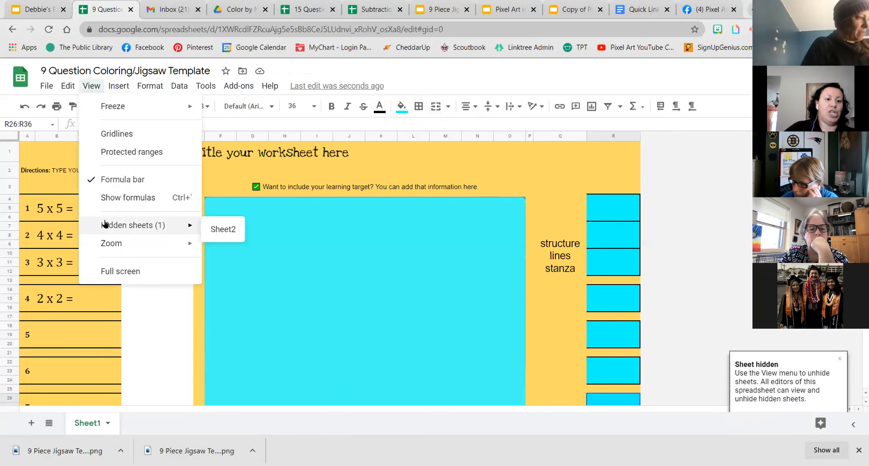
pyautogui.click(224, 230)
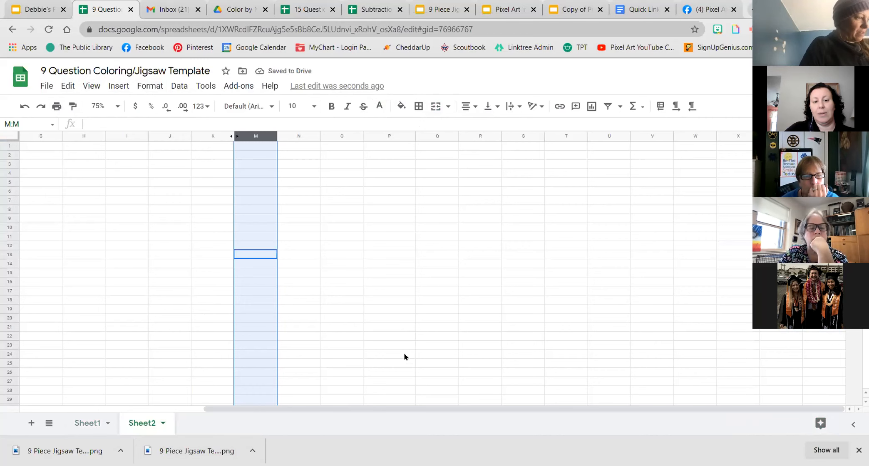
# - Check the white-text answer in Q24, and undo the recent Sheet2 changes back to before column S was cleared
pyautogui.click(446, 356)
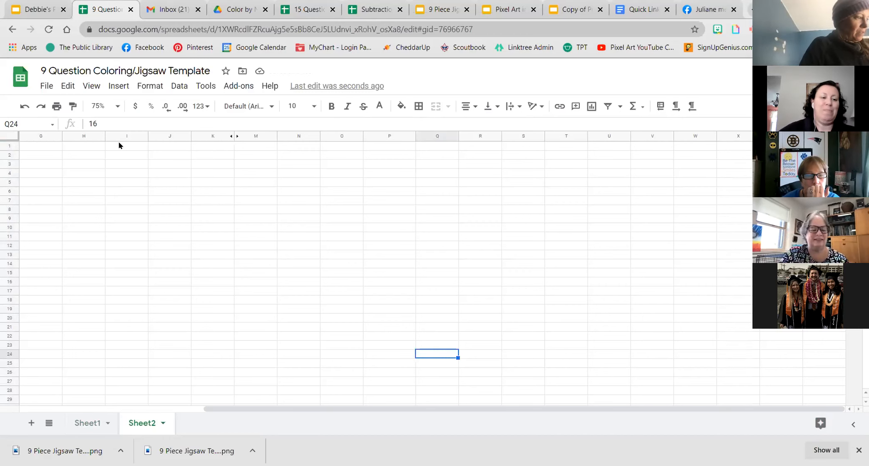
pyautogui.hotkey('ctrl', 'z')
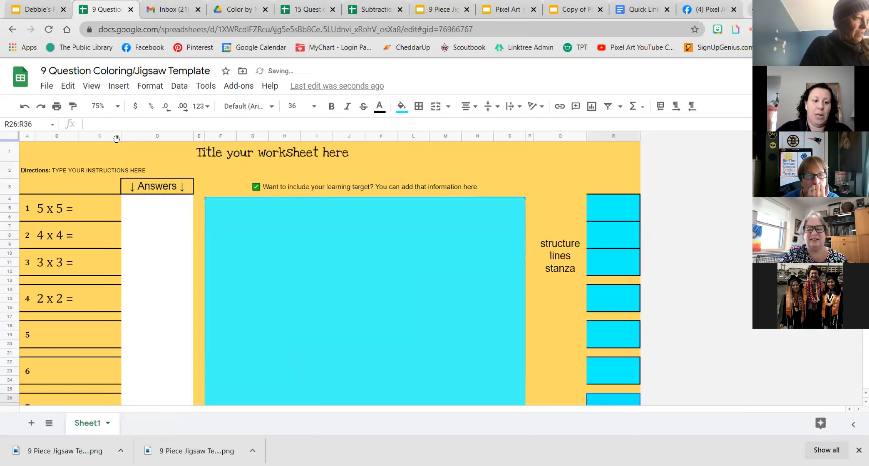
pyautogui.hotkey('ctrl', 'y')
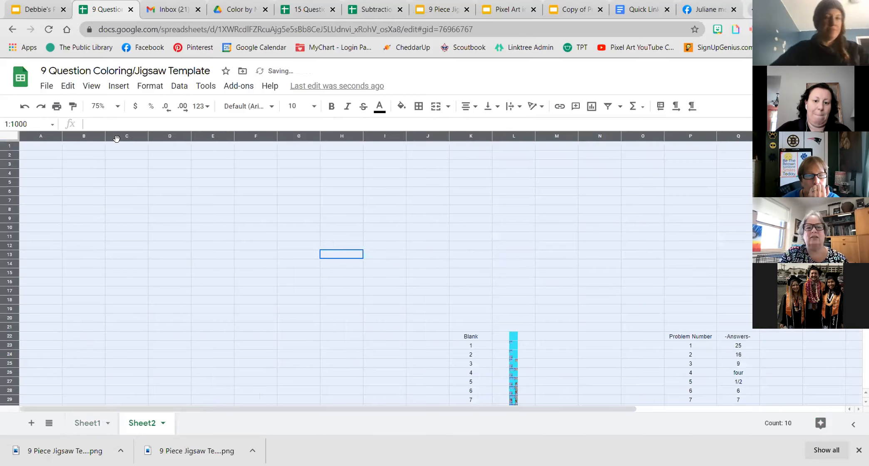
pyautogui.hotkey('ctrl', 'y')
# - Clear the formatting of column S on Sheet2
pyautogui.moveTo(198, 411); pyautogui.dragTo(407, 411)
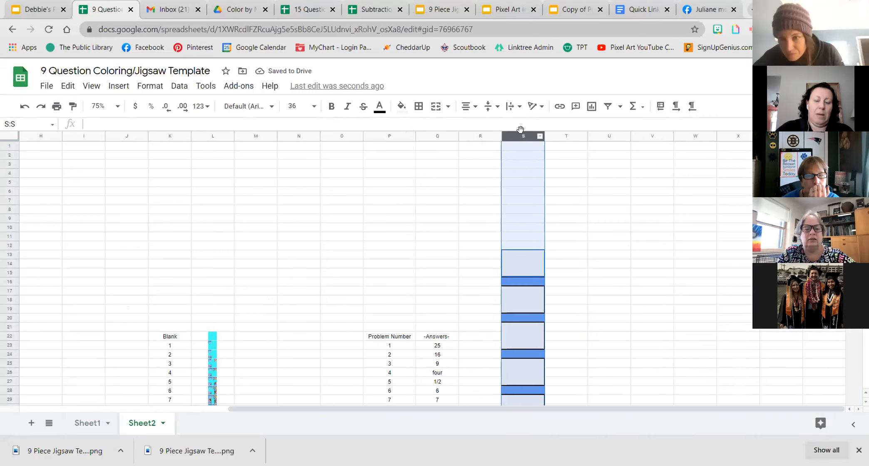
pyautogui.click(161, 86)
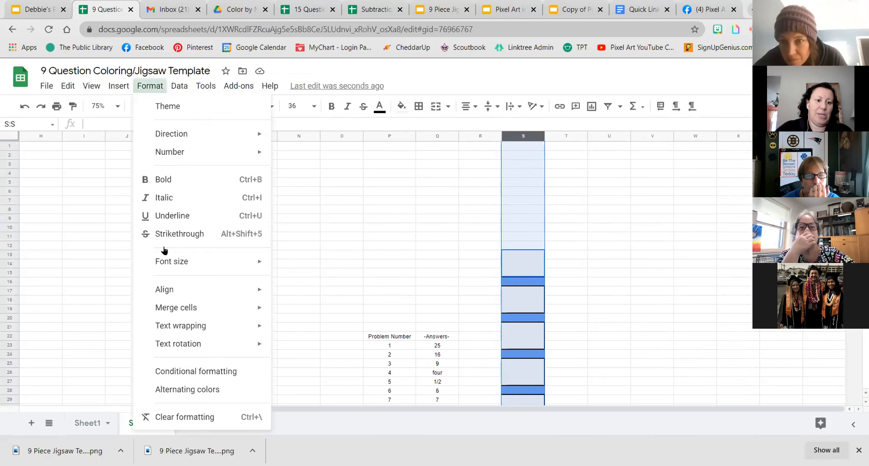
pyautogui.click(178, 418)
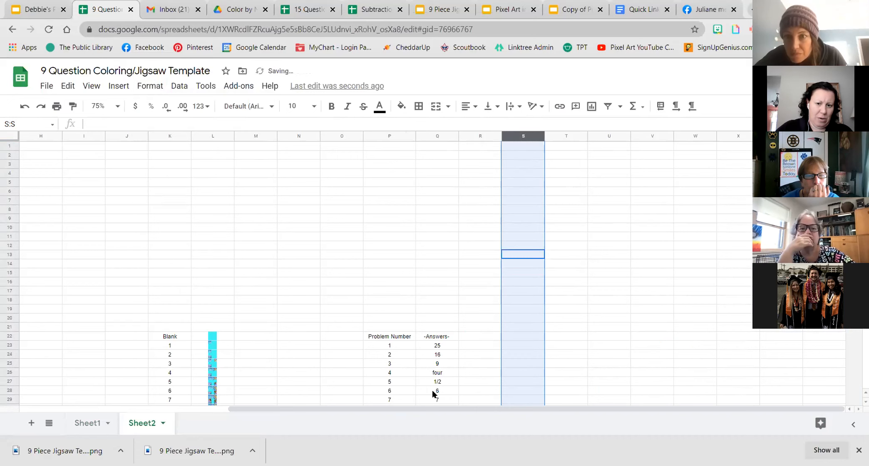
pyautogui.click(560, 385)
pyautogui.scroll(-3, 555, 366)
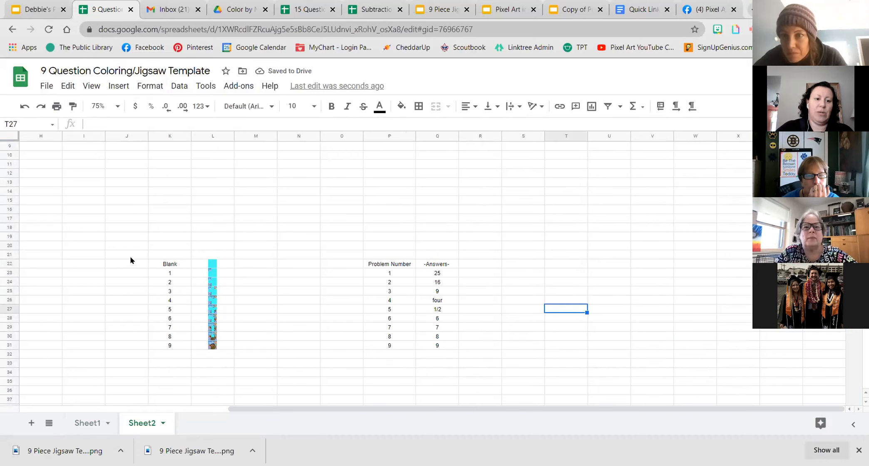
# - Set the text color of the entire Sheet2 to white and hide column L containing the picture pieces
pyautogui.click(8, 136)
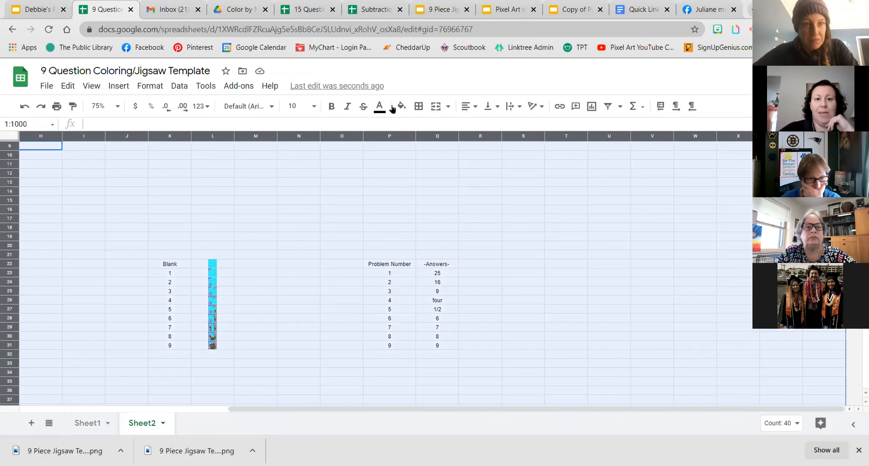
pyautogui.click(379, 107)
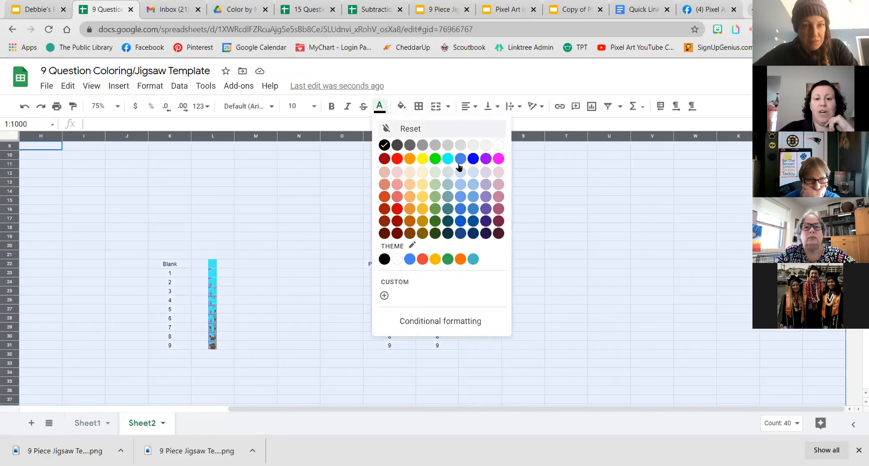
pyautogui.click(498, 146)
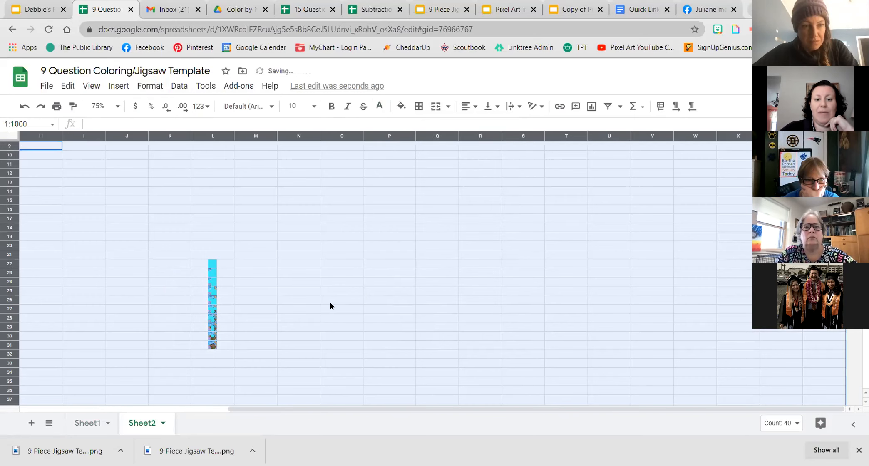
pyautogui.click(210, 136)
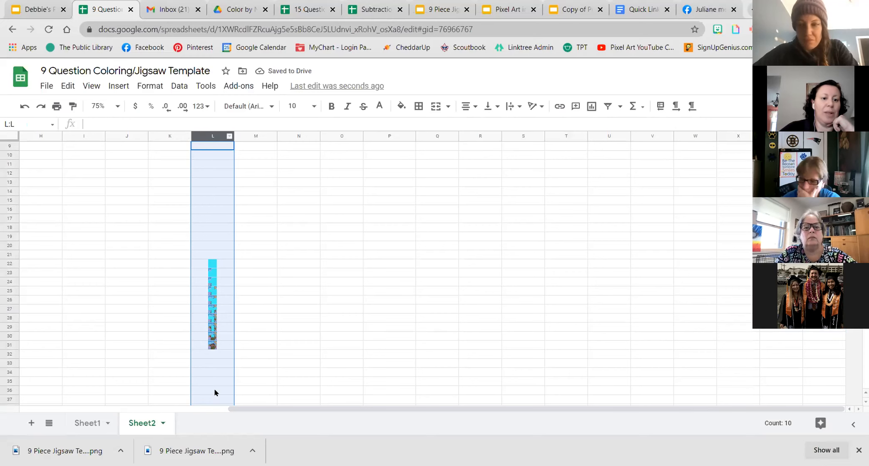
pyautogui.rightClick(208, 137)
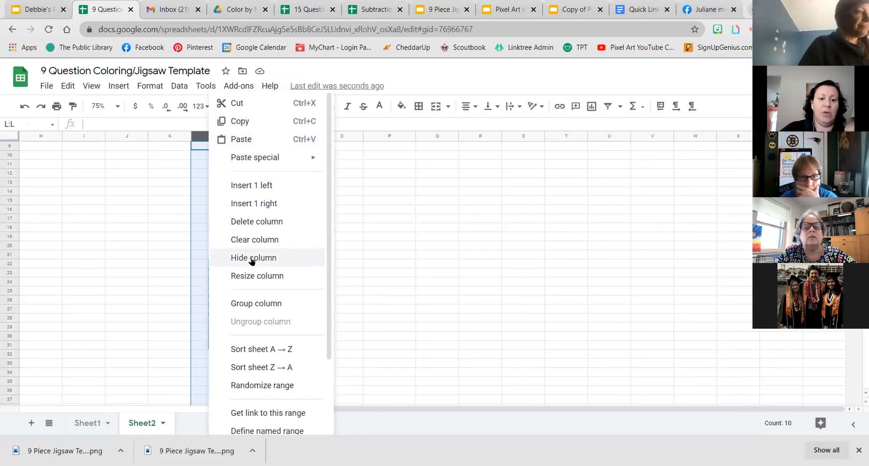